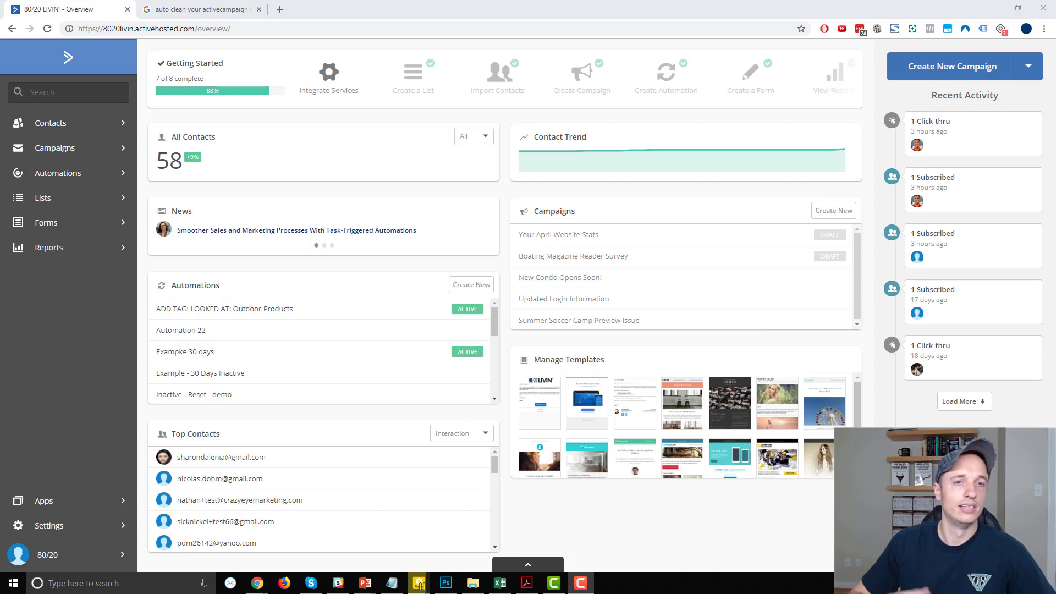
Create Automation 23 from scratch on the Automations page.
left_click(58, 174)
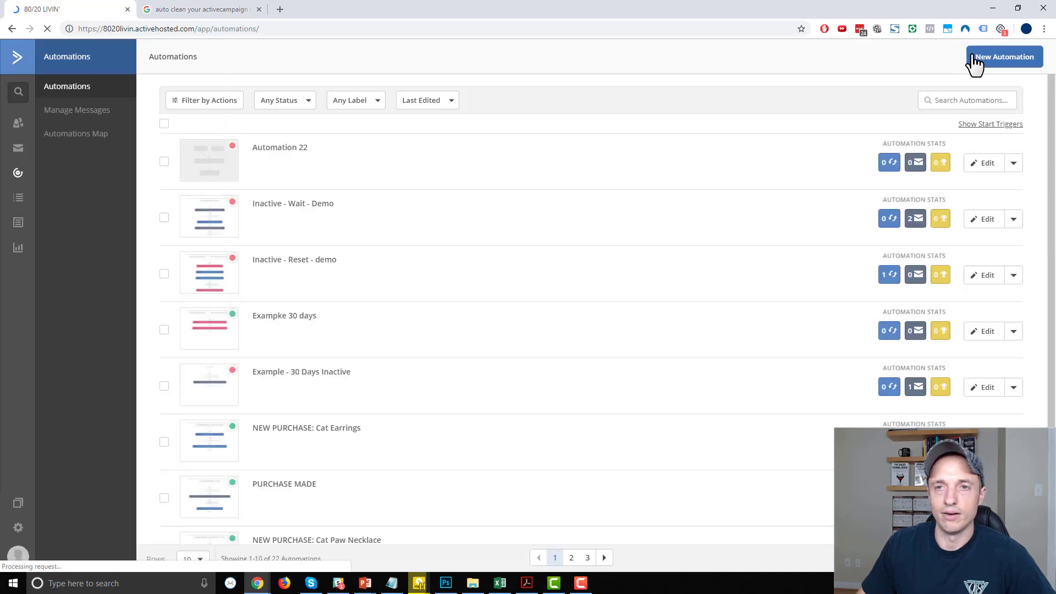
left_click(994, 66)
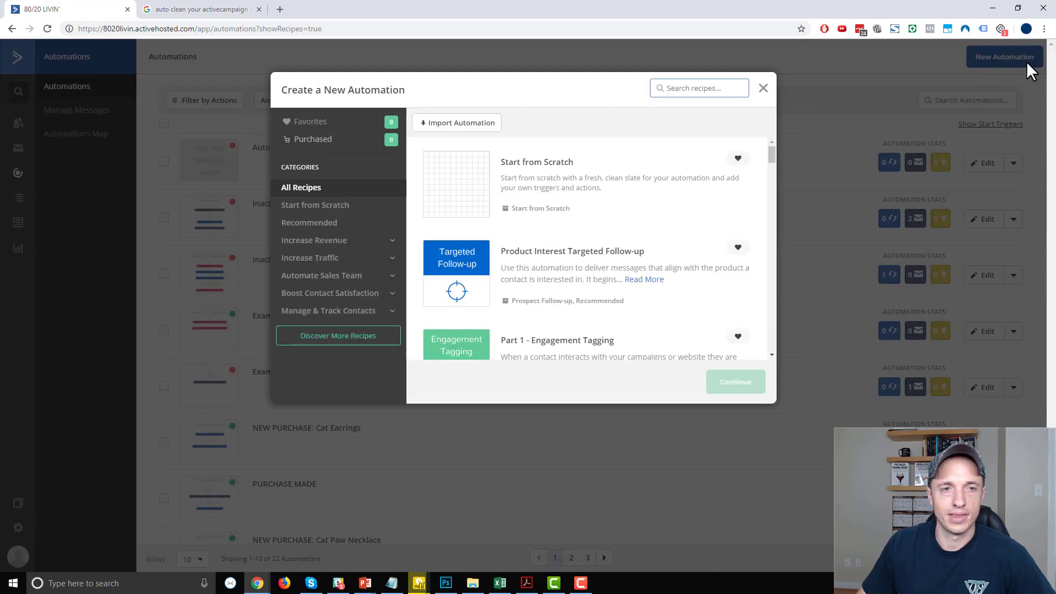
left_click(515, 168)
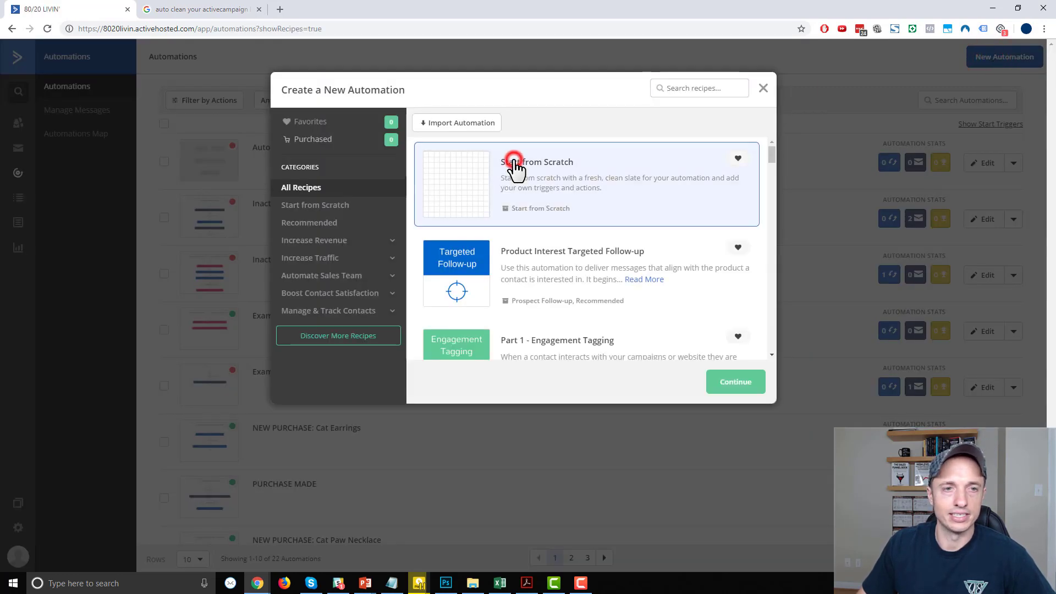
left_click(747, 387)
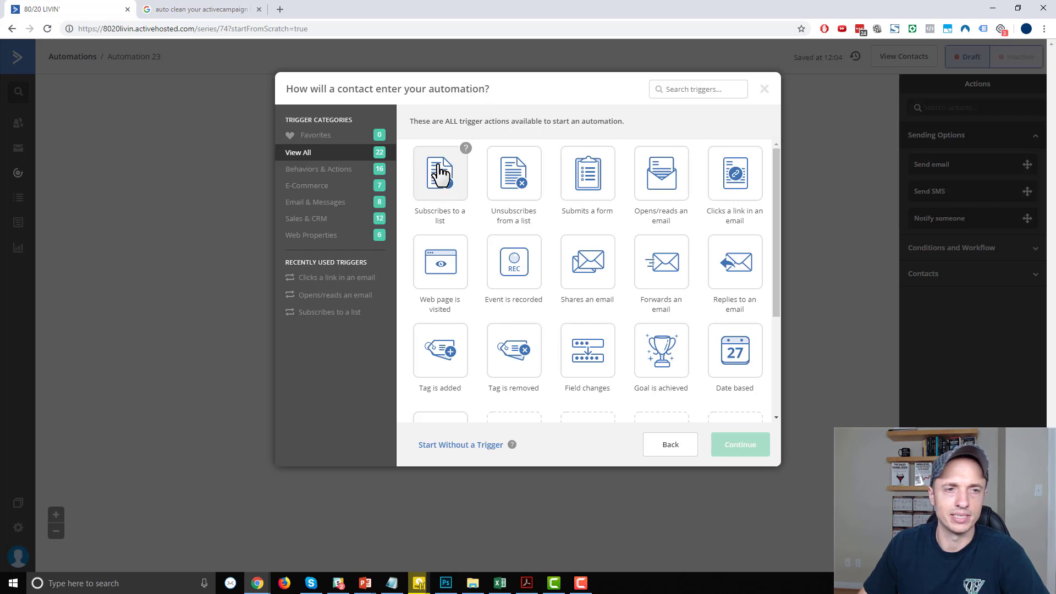
Add a 'Subscribes to a list' start trigger for Any list, running Once.
left_click(440, 173)
left_click(749, 445)
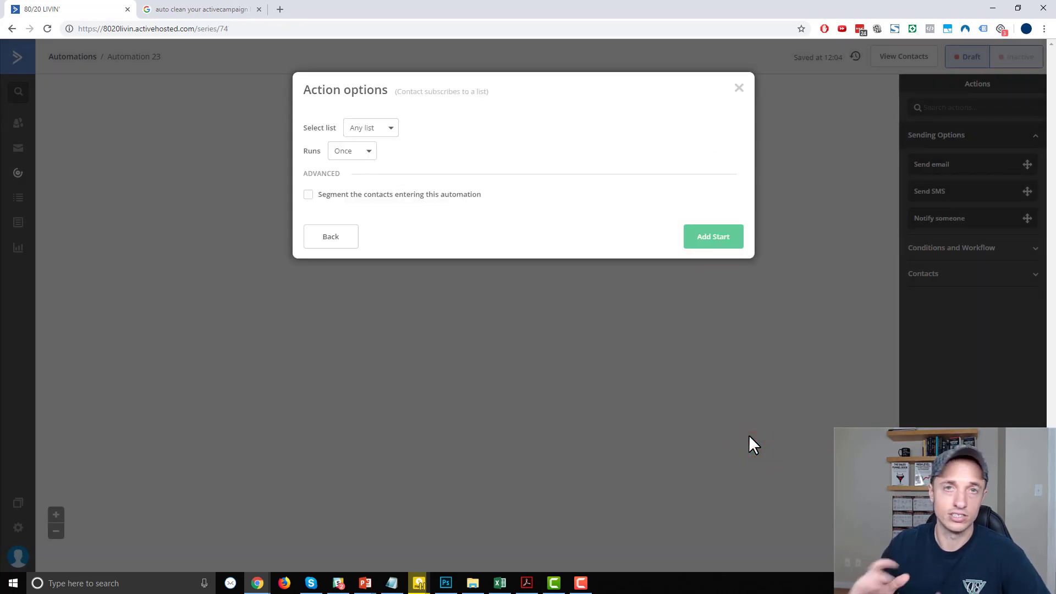
left_click(389, 131)
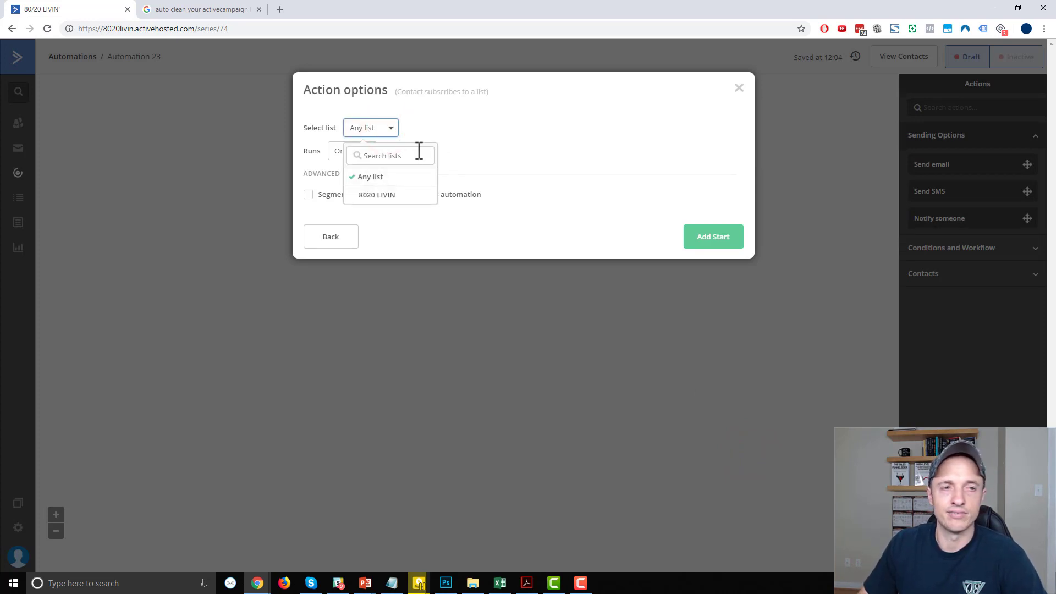
left_click(383, 178)
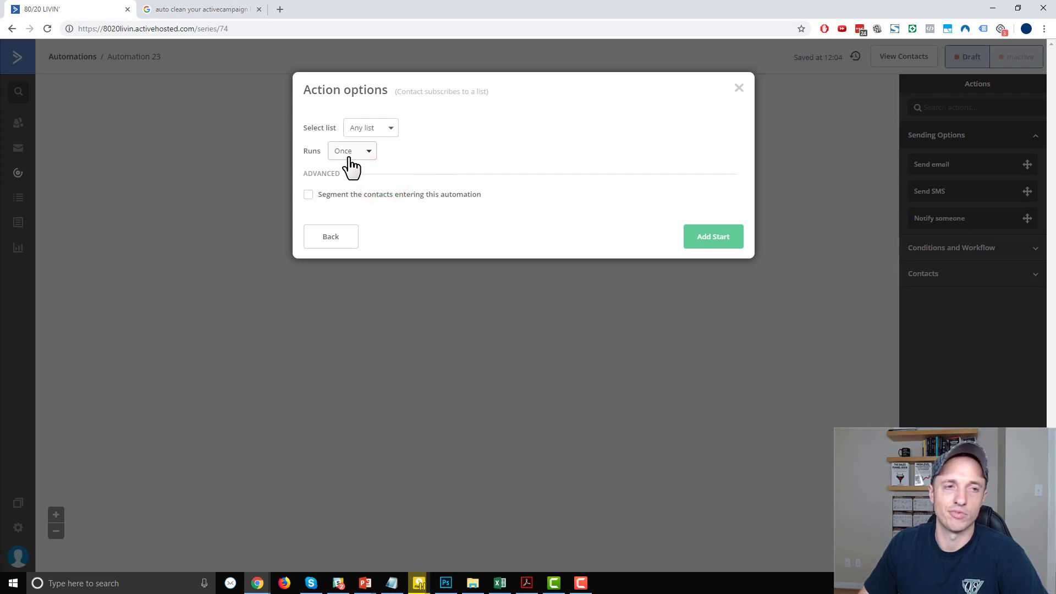
left_click(719, 244)
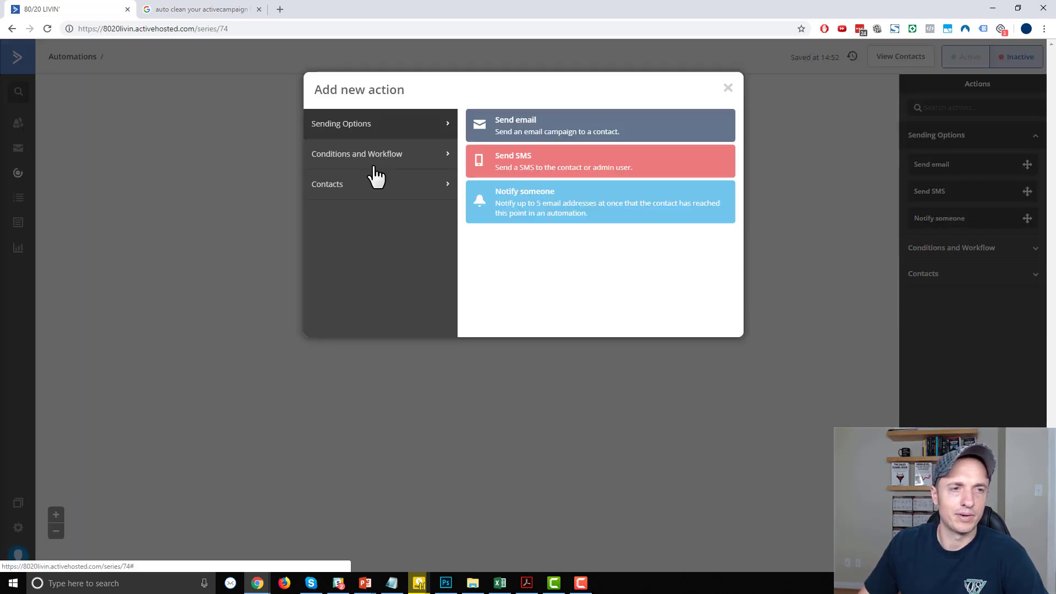
Add a 30-day wait step right after the trigger.
left_click(407, 156)
left_click(546, 127)
left_click(413, 205)
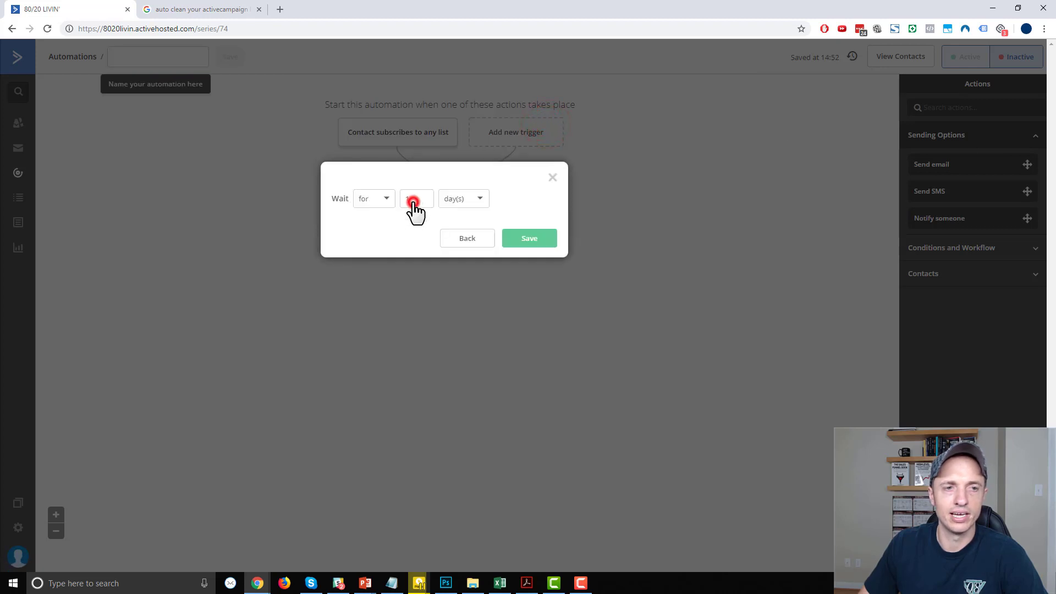
double_click(420, 199)
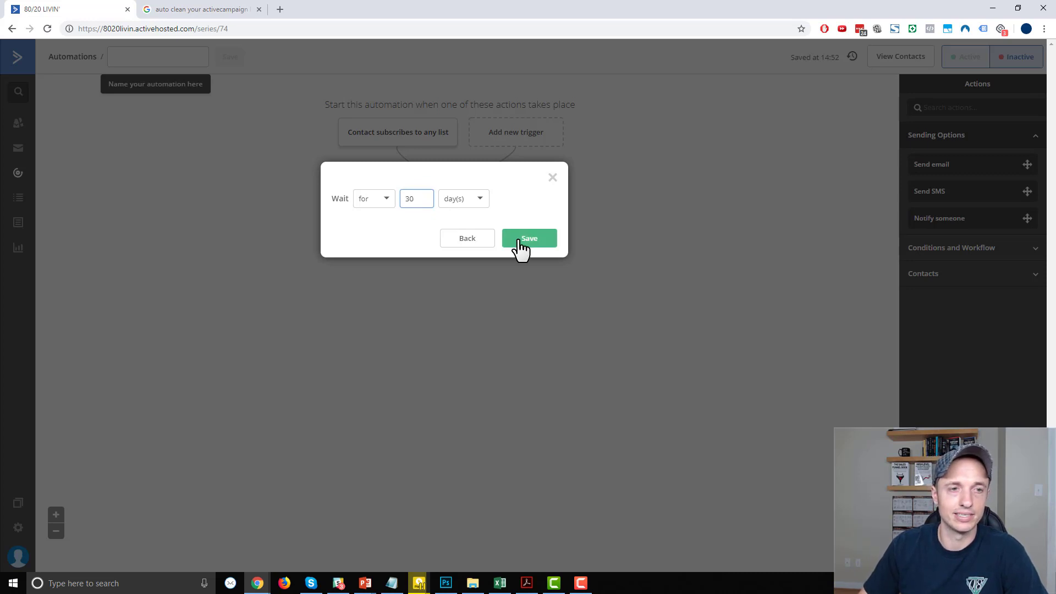
left_click(519, 241)
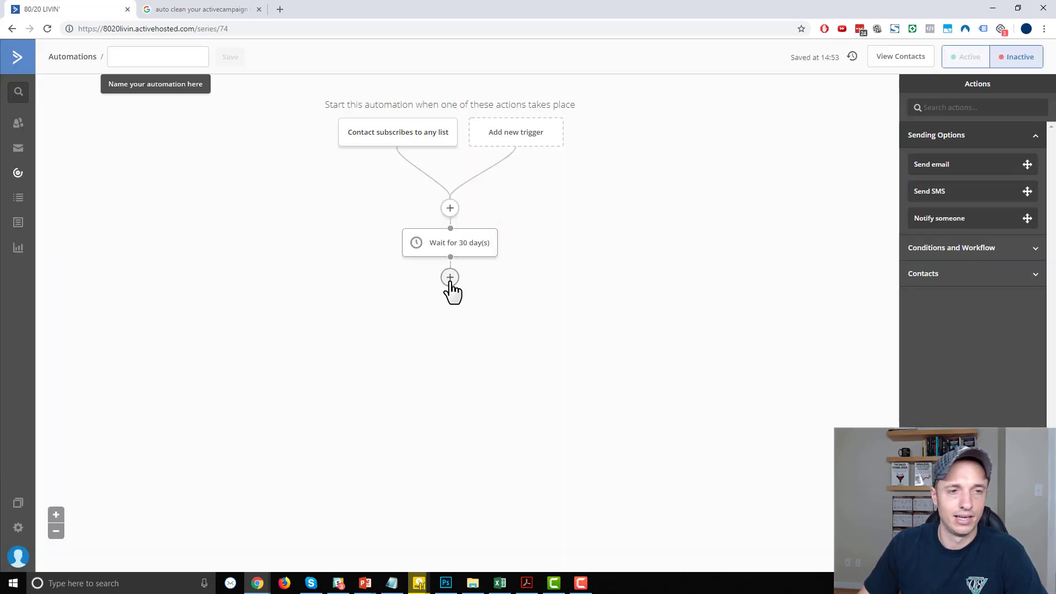
Add a second 30-day wait step below the first.
left_click(450, 279)
left_click(527, 133)
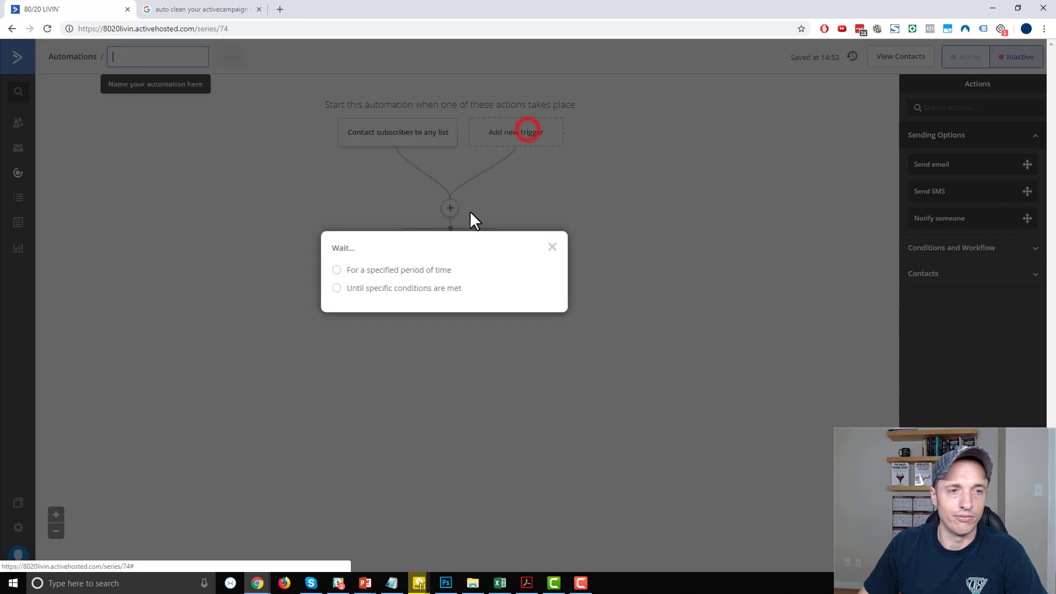
left_click(397, 270)
left_click(418, 269)
type("30")
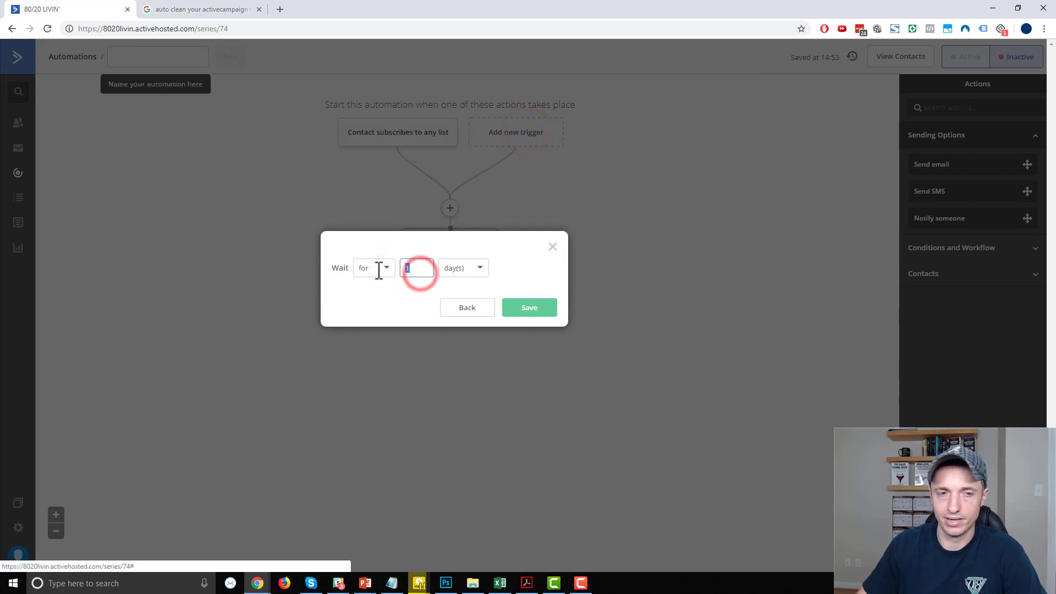
left_click(540, 307)
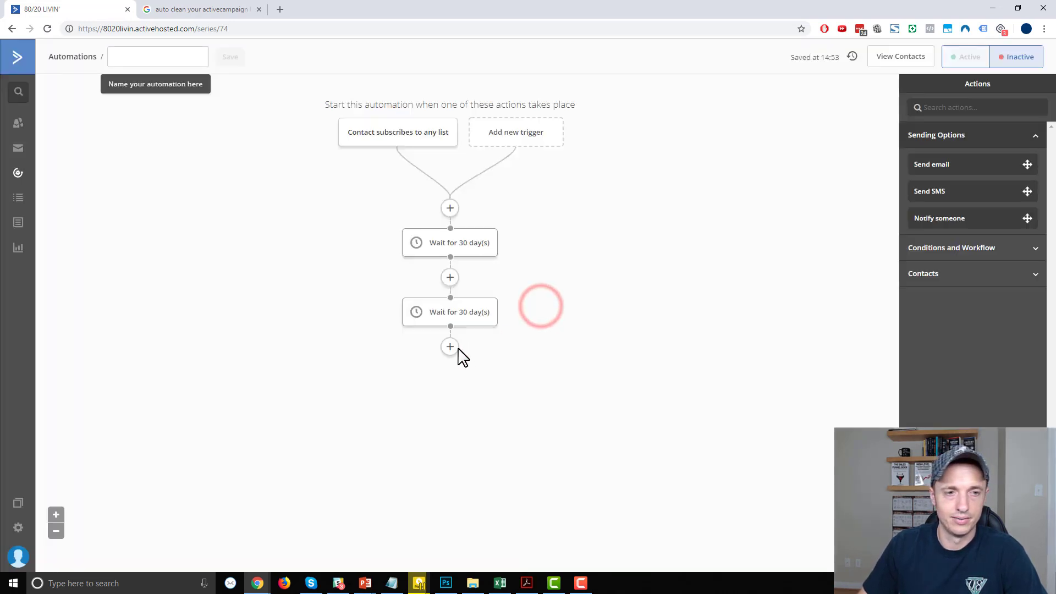
Add a third 30-day wait and name the automation 'Inactive - Wait'.
left_click(450, 347)
left_click(566, 125)
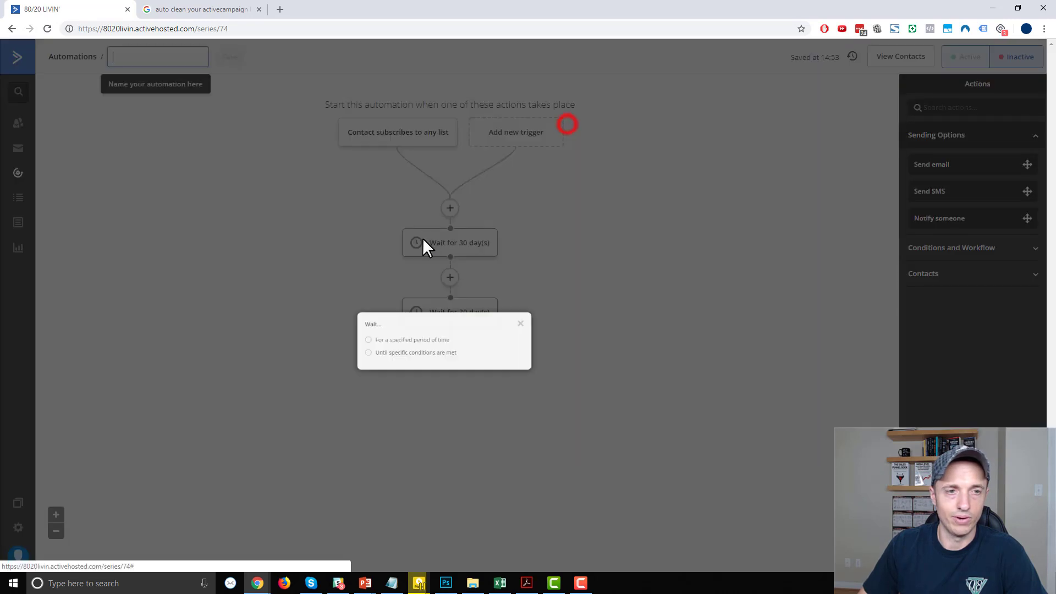
left_click(419, 347)
left_click(418, 337)
type("30")
left_click(543, 376)
left_click(160, 60)
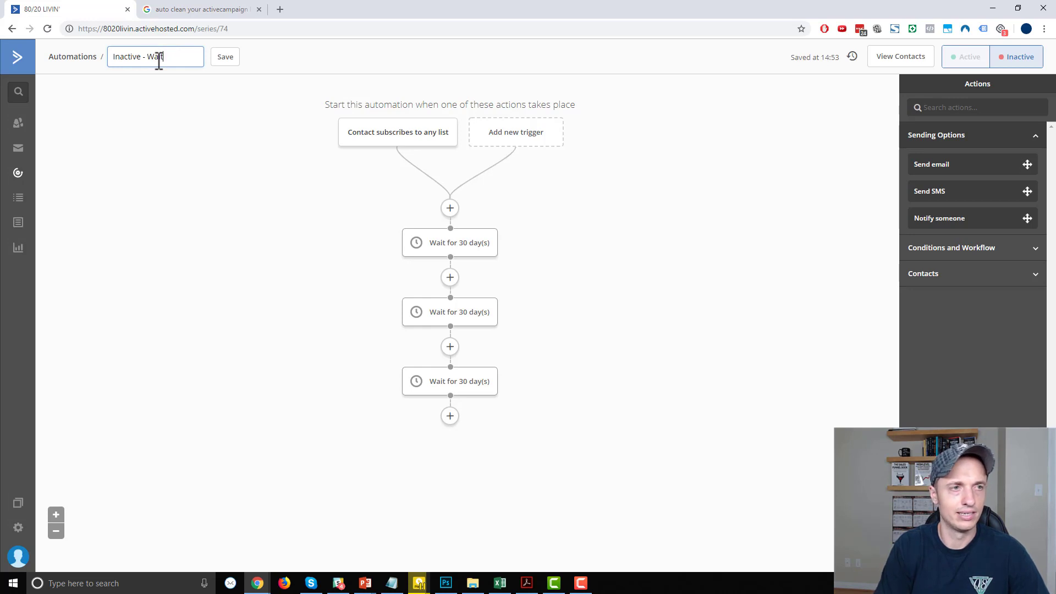
left_click(225, 58)
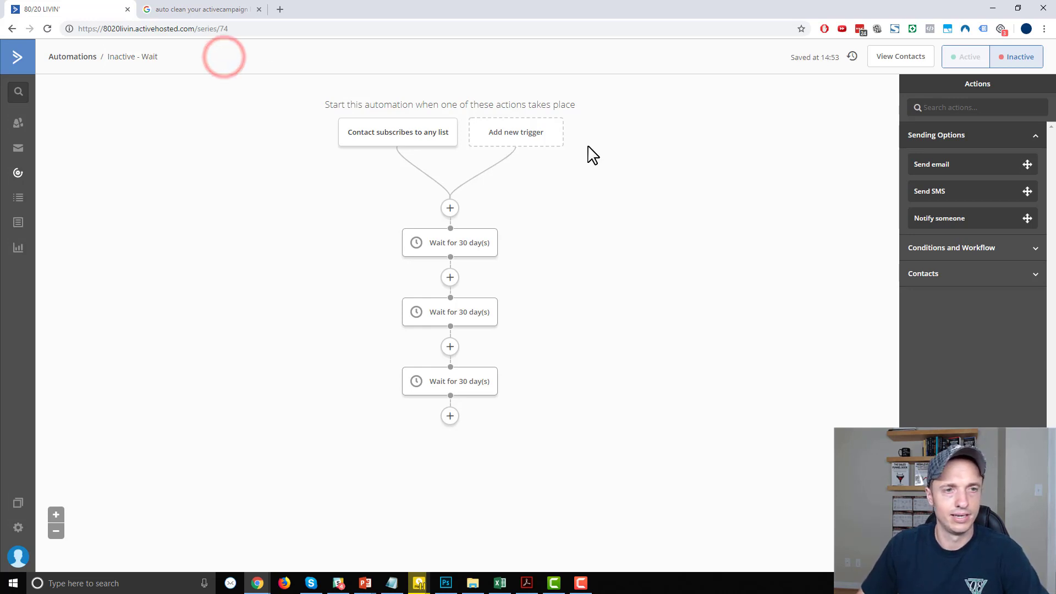
Insert an add-tag step with INACTIVE - 30 DAYS after the first wait.
left_click(448, 278)
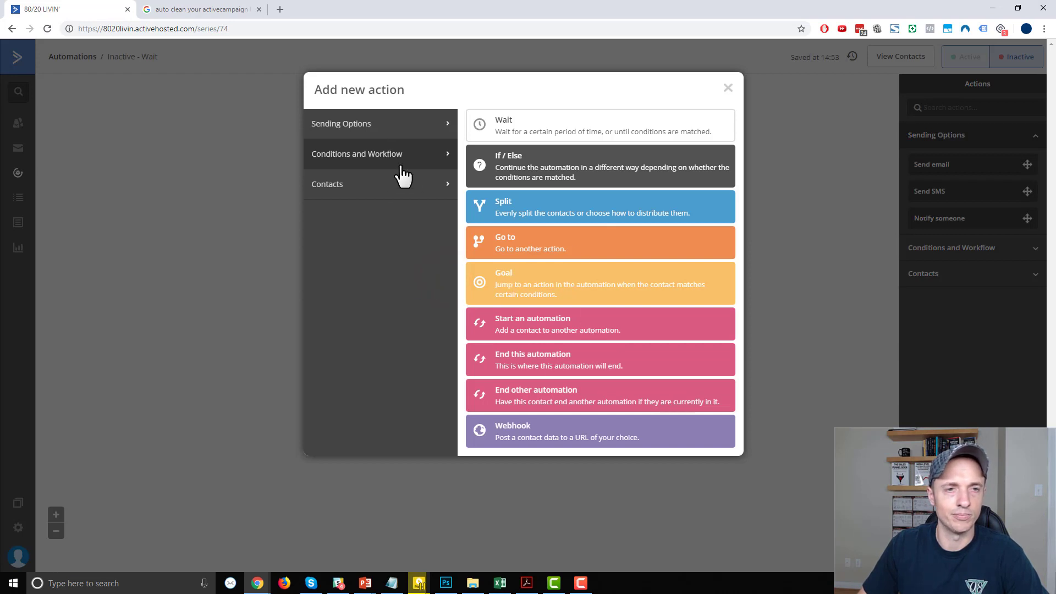
left_click(383, 193)
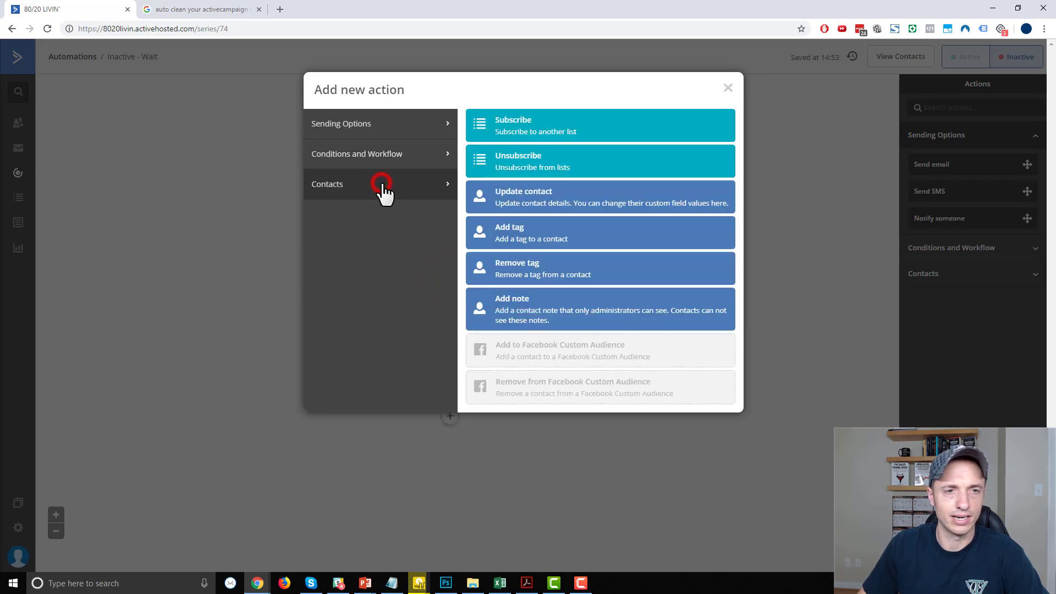
left_click(527, 231)
left_click(448, 258)
type("INACTIVE - 30 DAYS")
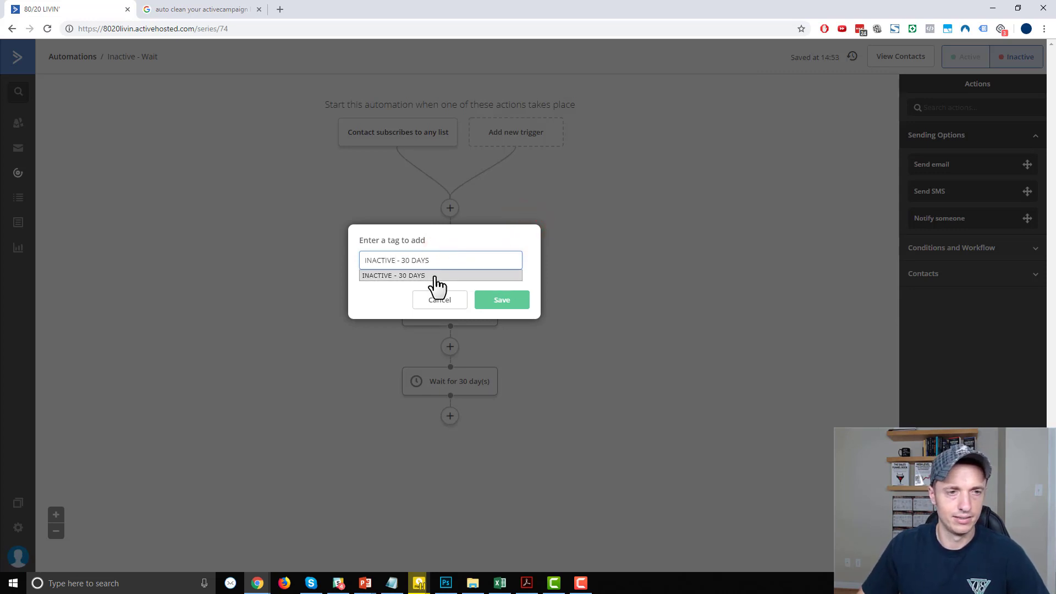
left_click(433, 276)
left_click(499, 302)
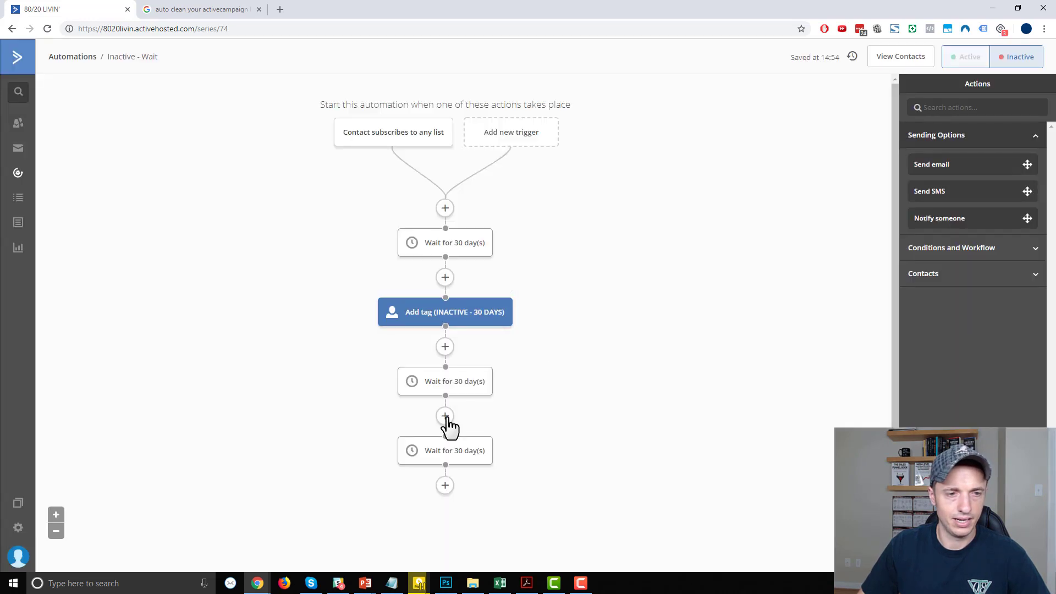
Insert an add-tag step with INACTIVE - 60 DAYS after the second wait.
left_click(446, 417)
left_click(539, 236)
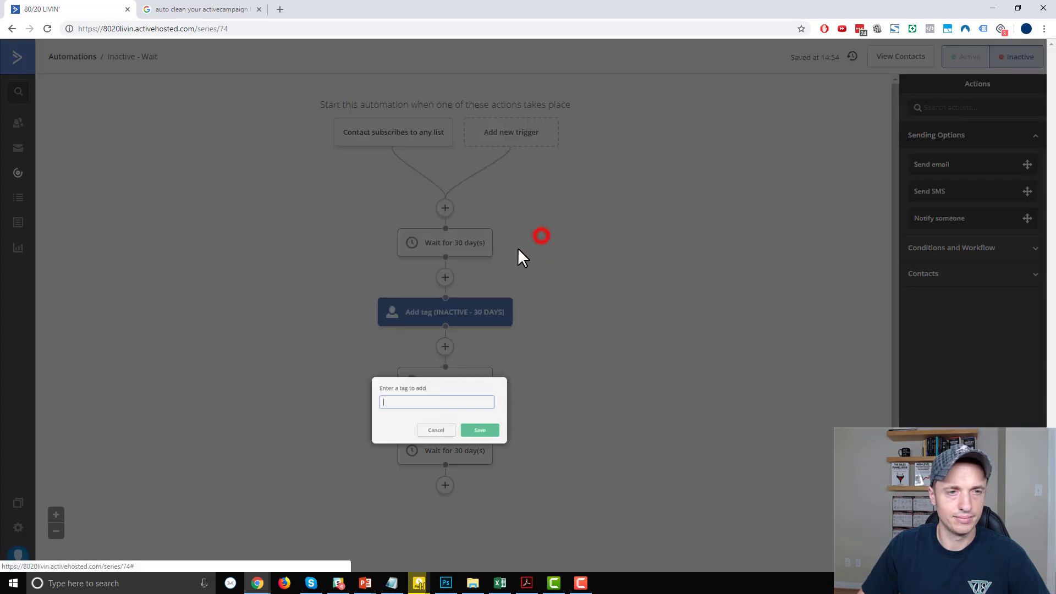
left_click(403, 400)
type("INACTIVE - 60 DAYS")
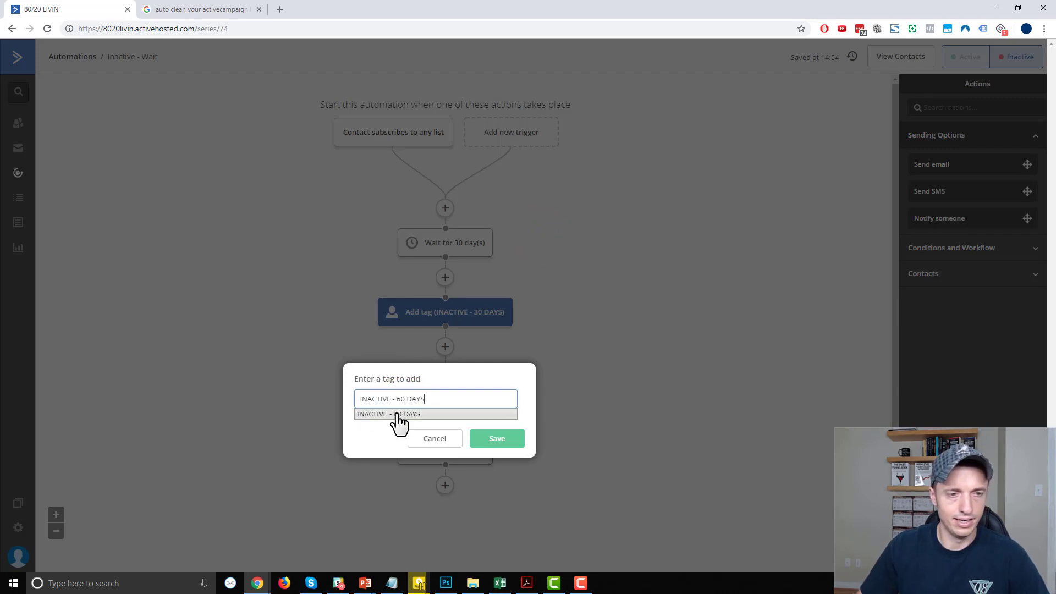
left_click(397, 414)
left_click(509, 442)
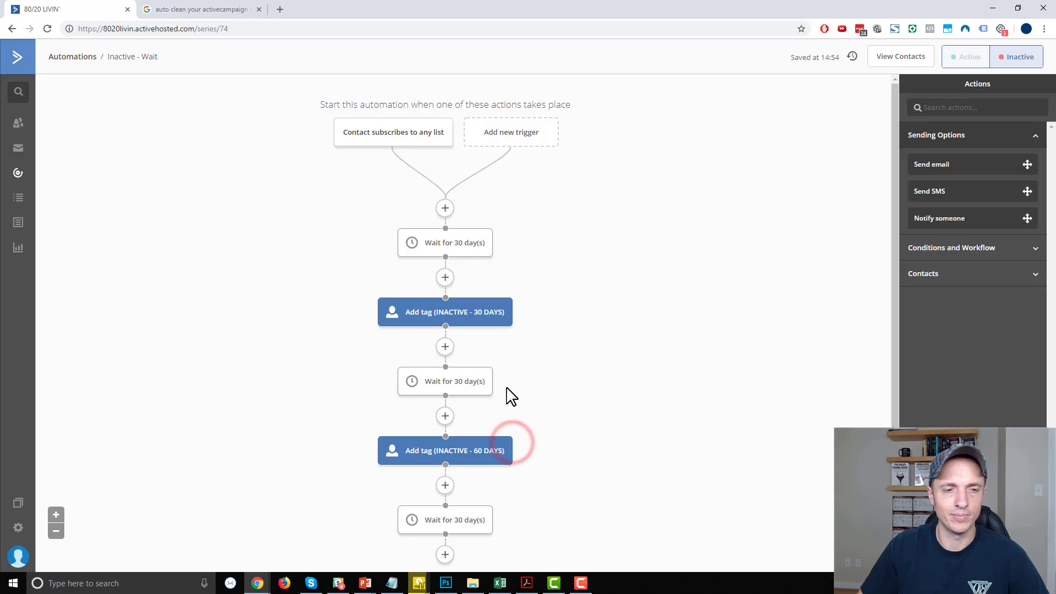
Add an INACTIVE - 90 DAYS tag step after the last wait.
scroll(504, 396, "down", 2)
left_click(446, 426)
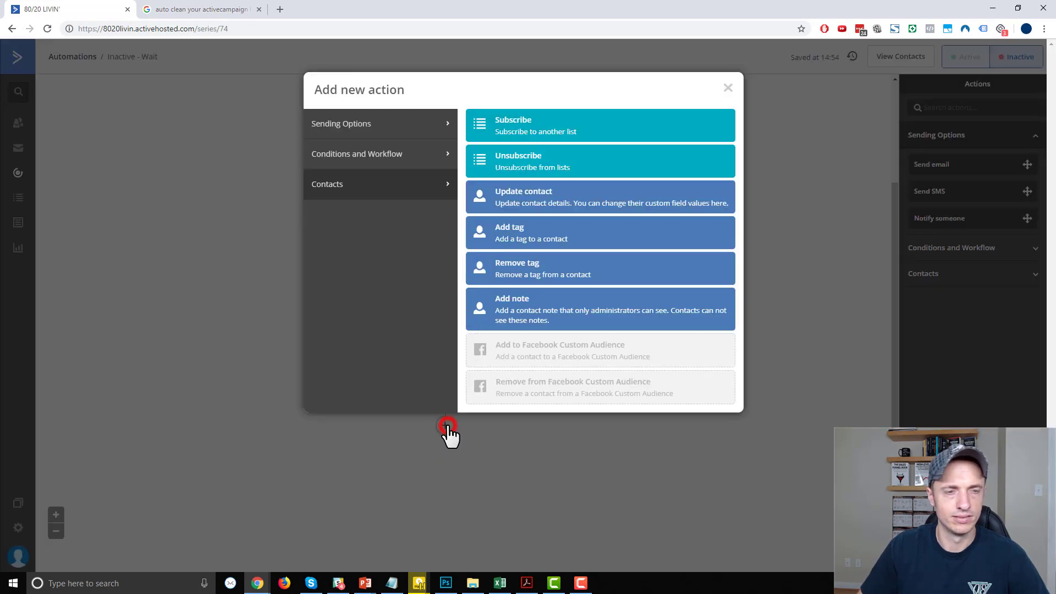
left_click(531, 233)
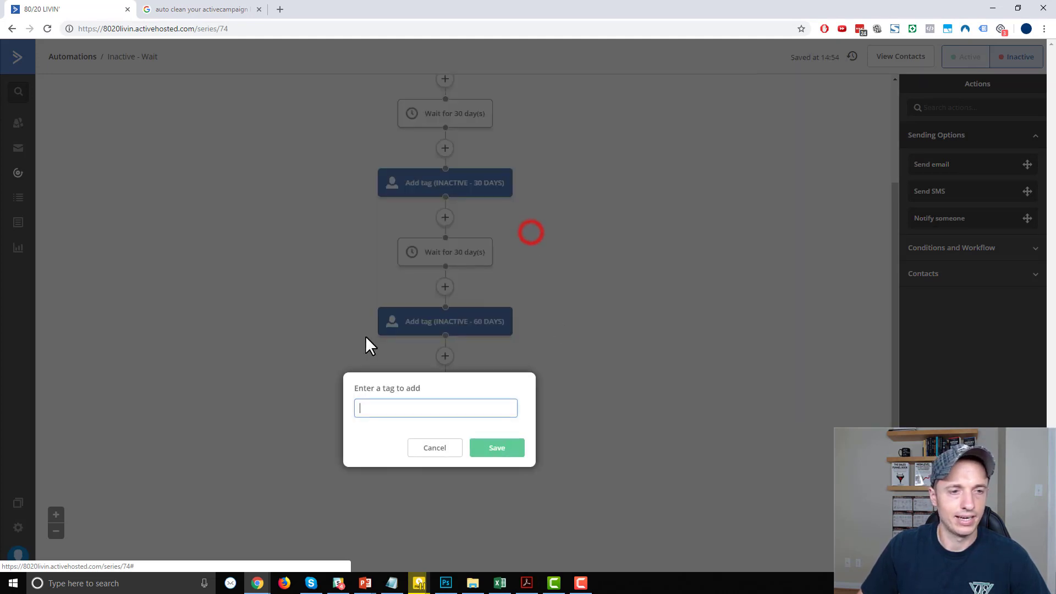
left_click(407, 406)
type("INACTIVE ")
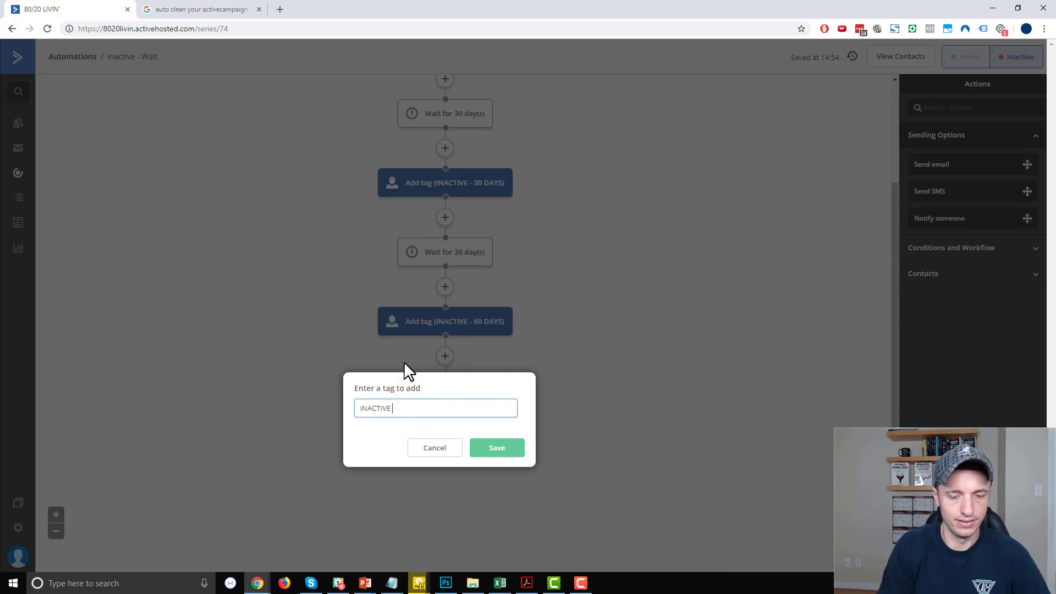
type("- 90 DAYS")
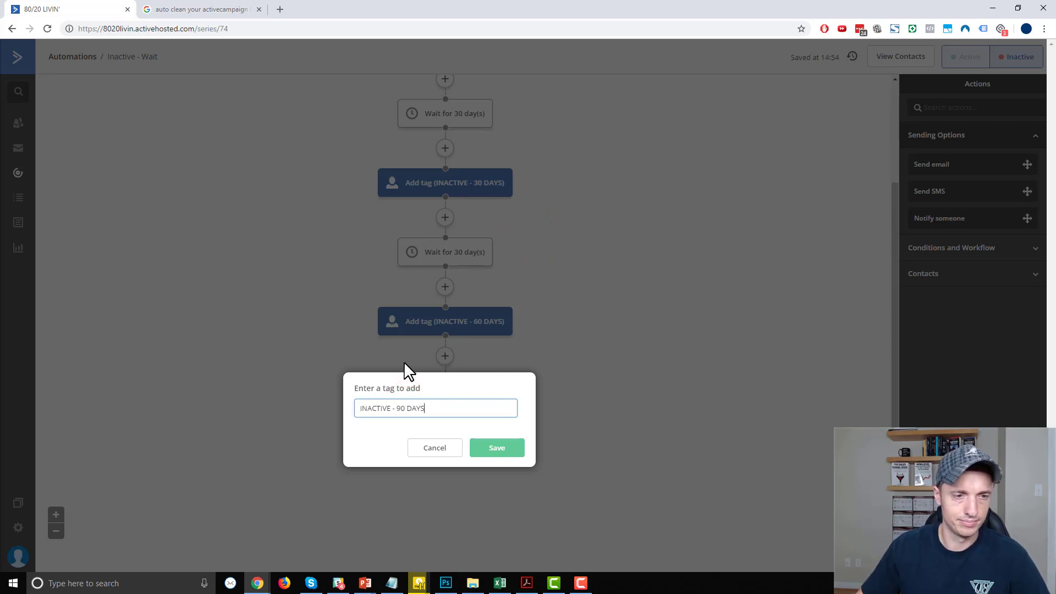
left_click(496, 447)
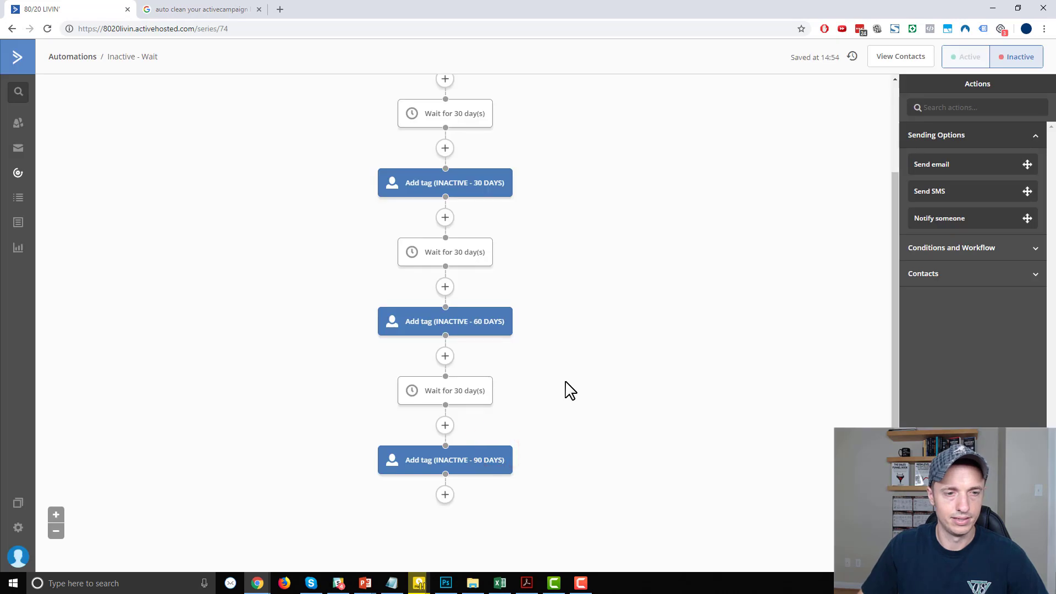
Append an Unsubscribe action set to All lists after the INACTIVE - 90 DAYS tag.
scroll(525, 511, "down", 1)
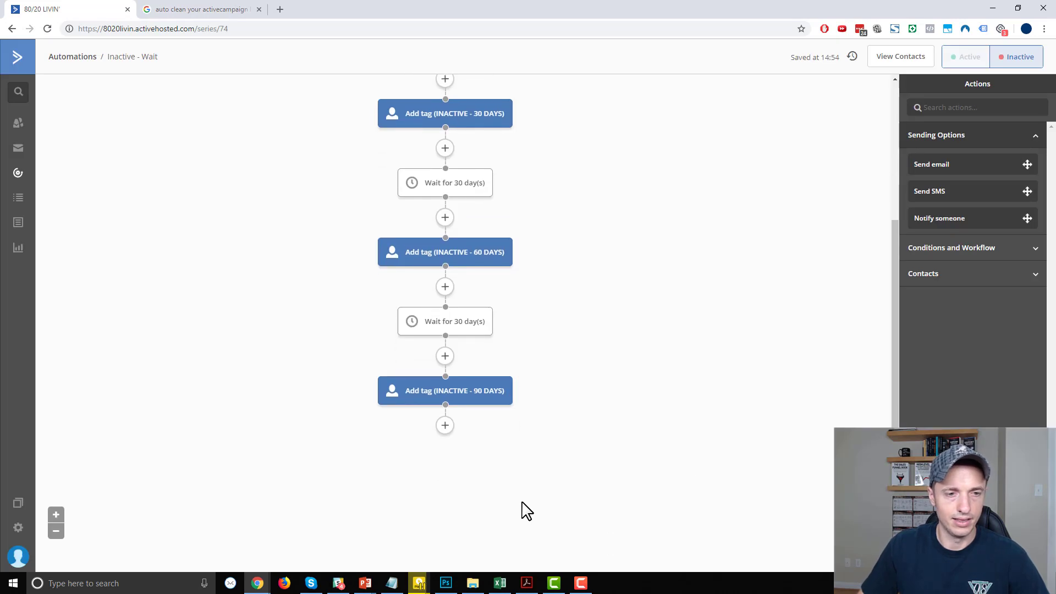
left_click(445, 426)
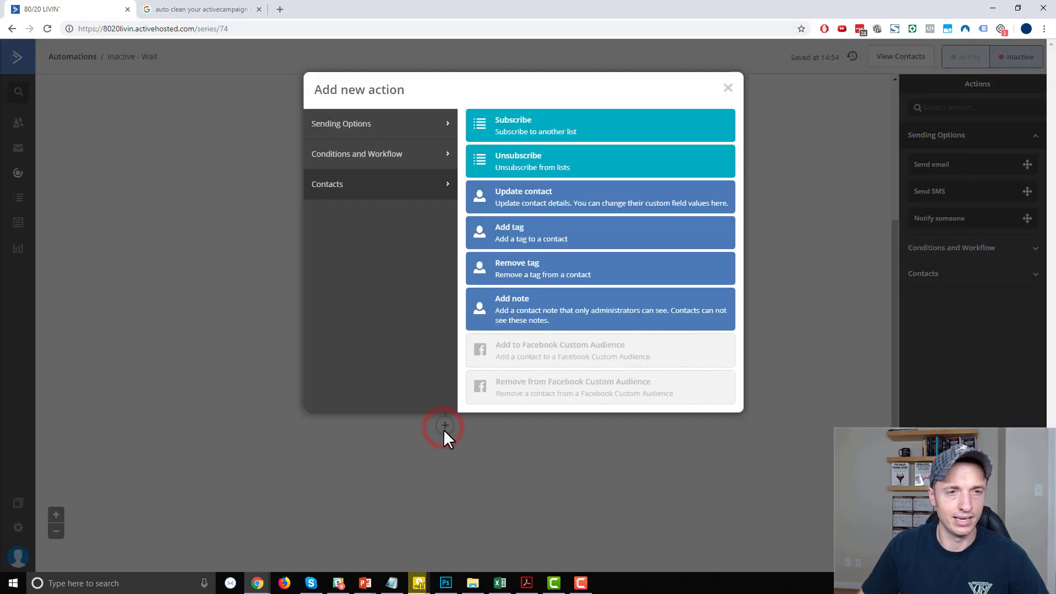
left_click(404, 162)
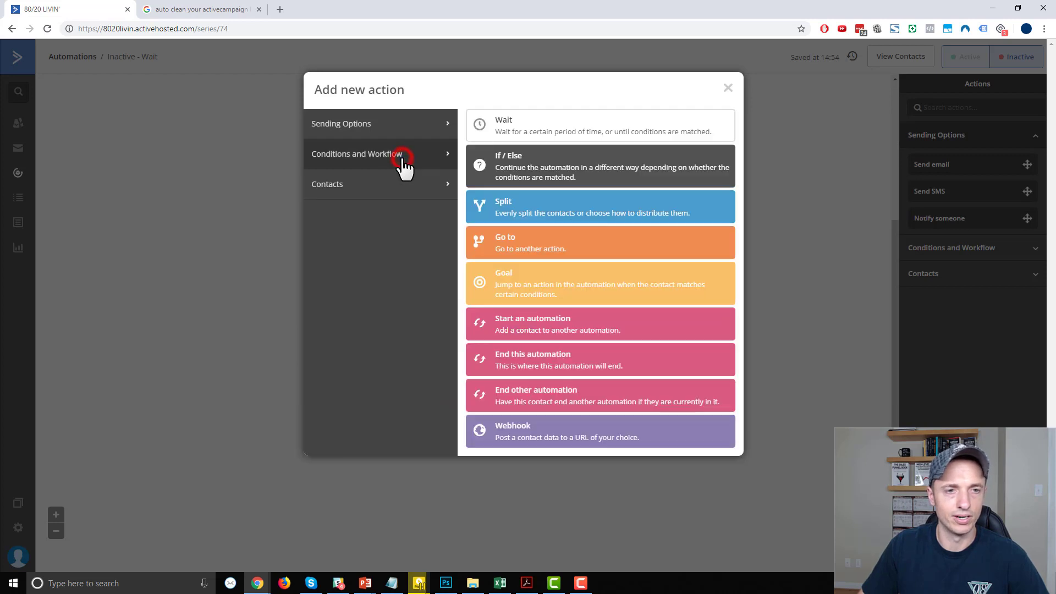
left_click(407, 131)
left_click(405, 162)
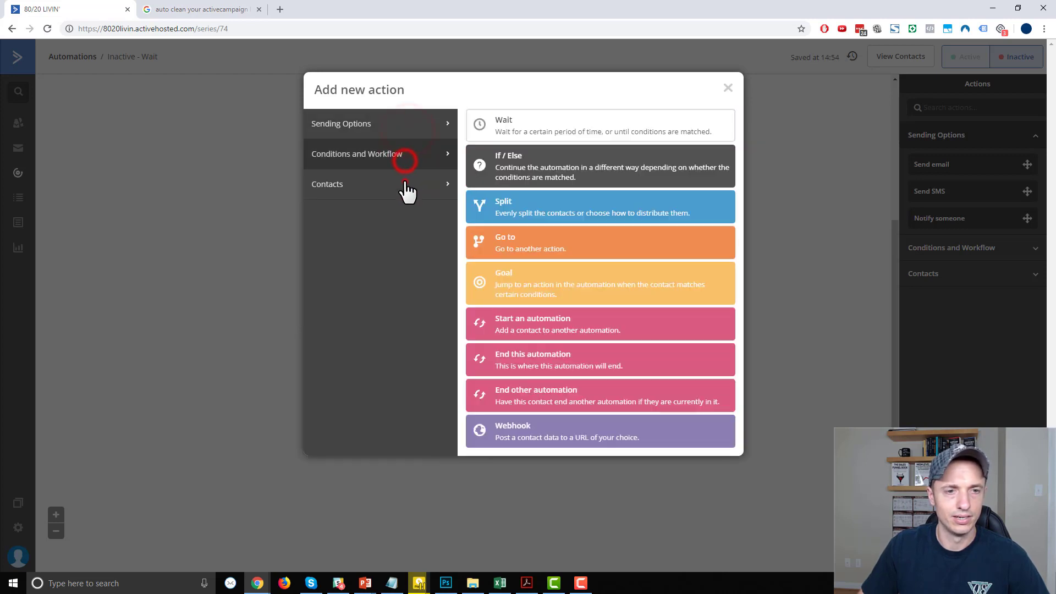
left_click(405, 184)
left_click(415, 165)
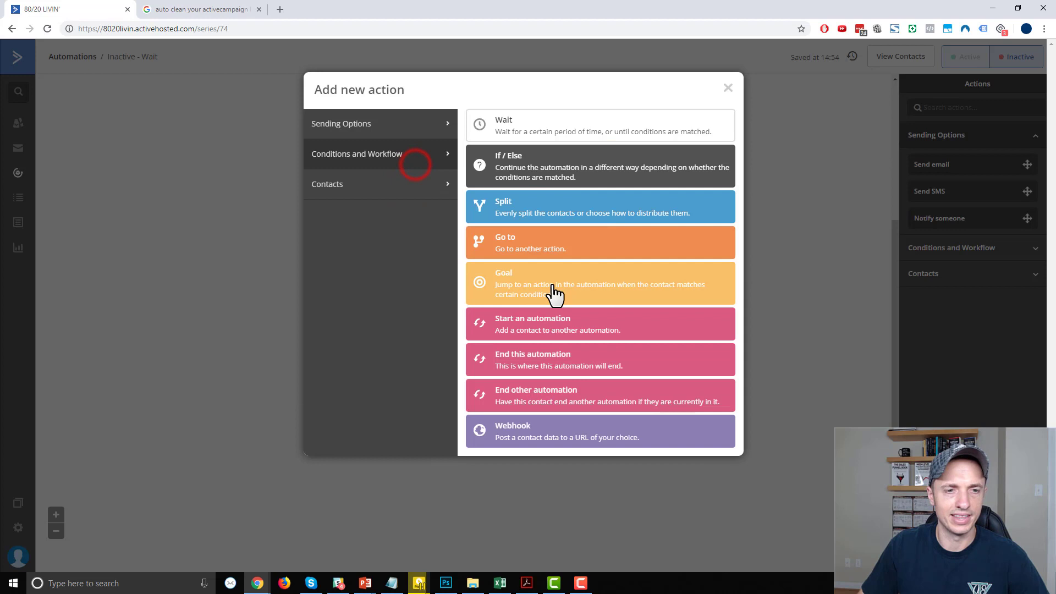
left_click(386, 135)
left_click(396, 156)
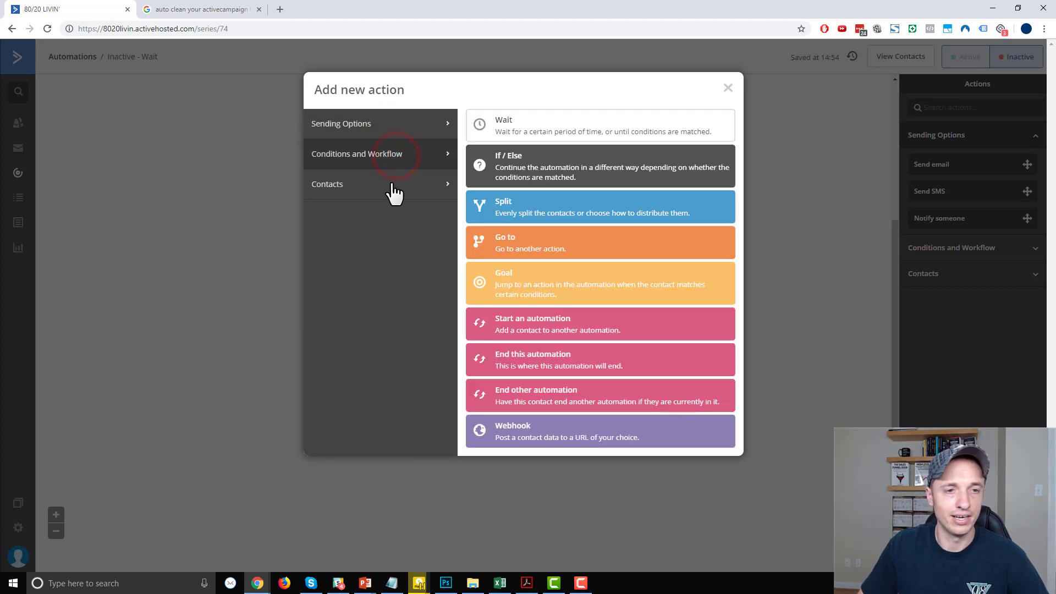
left_click(392, 185)
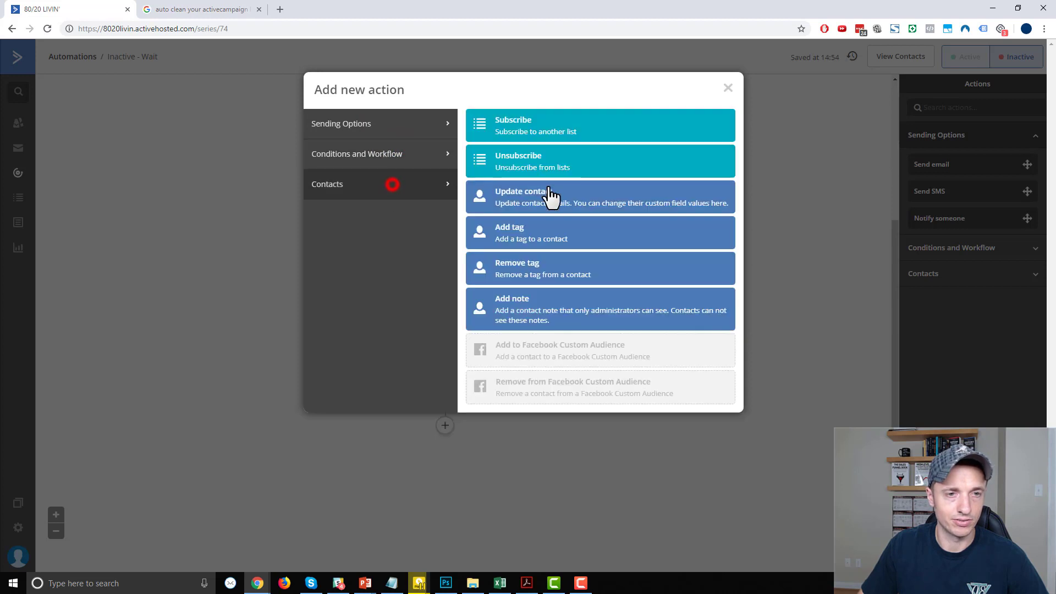
left_click(542, 164)
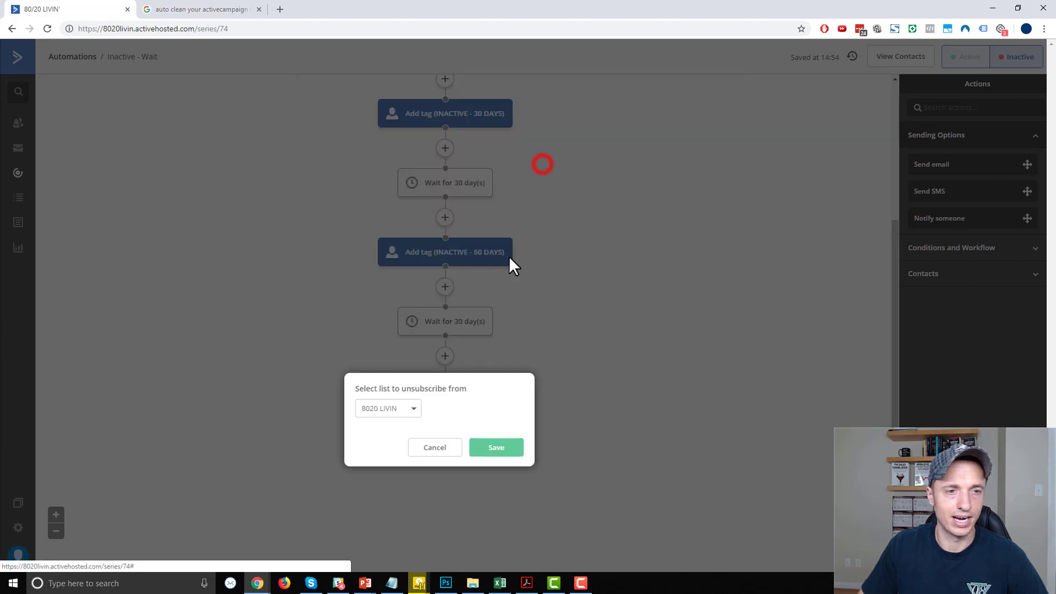
left_click(413, 408)
left_click(400, 428)
left_click(504, 456)
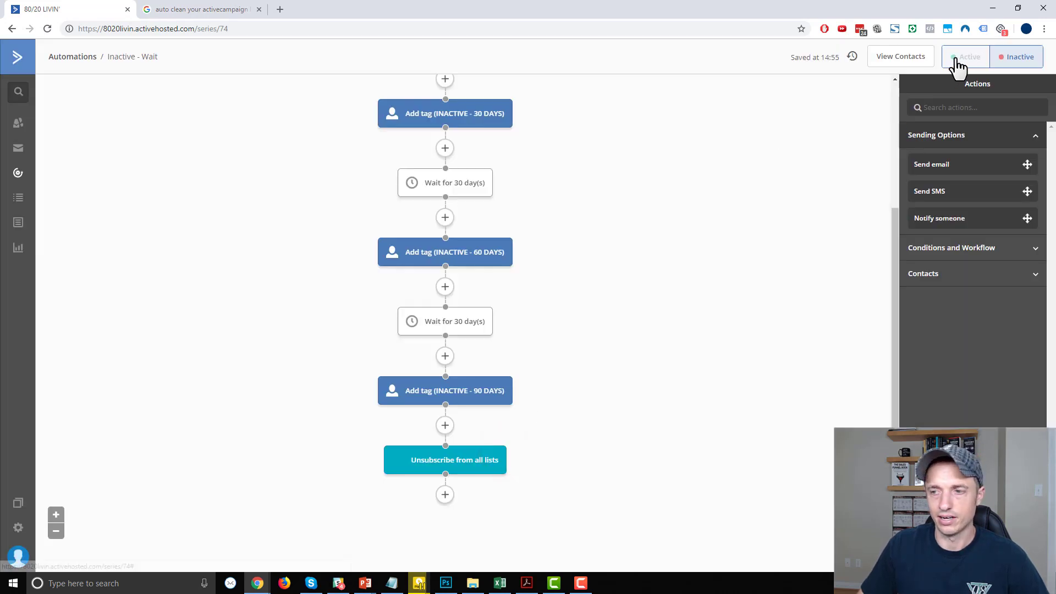
Switch Inactive - Wait to Active and go to the Automations list.
left_click(964, 57)
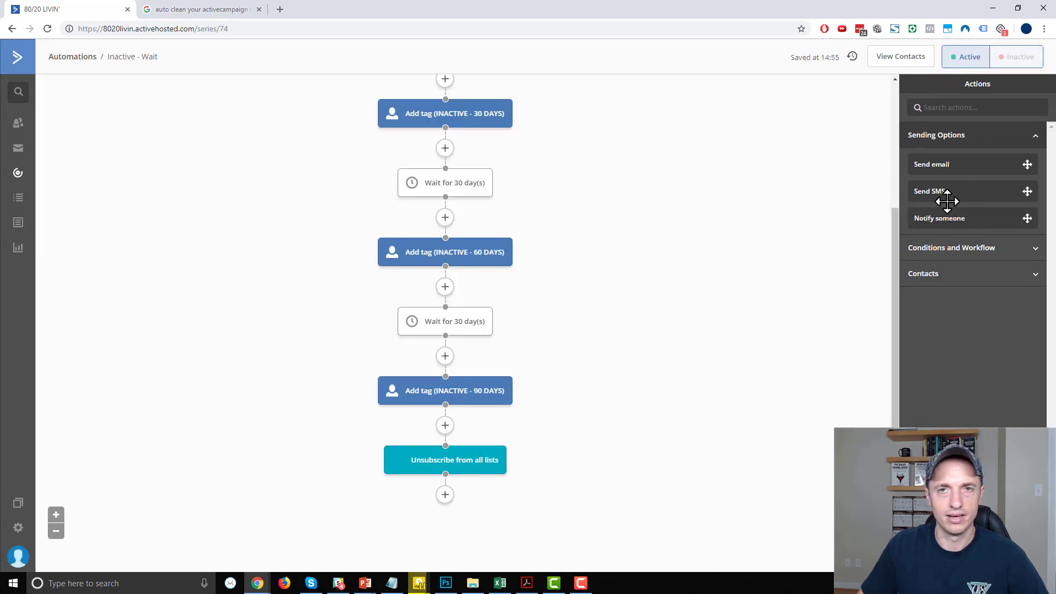
scroll(424, 283, "up", 4)
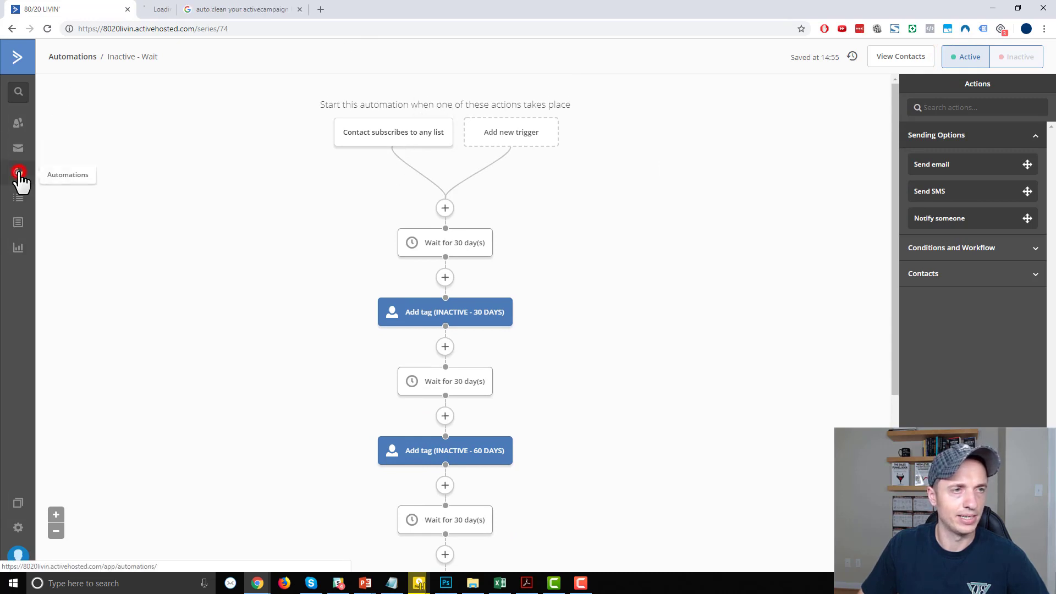
left_click(172, 10)
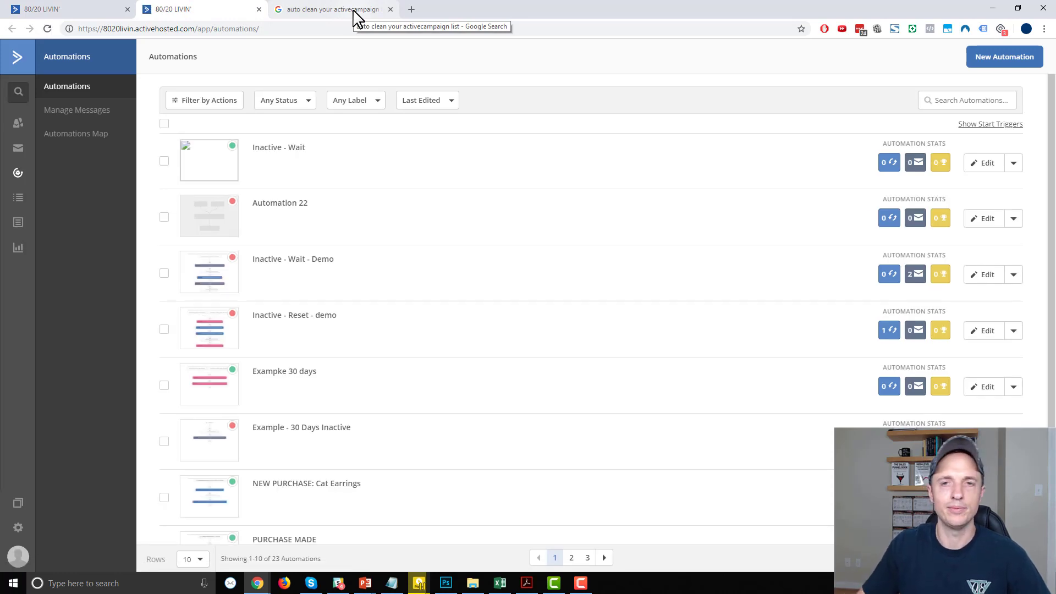
Create Automation 24 from scratch.
left_click(998, 60)
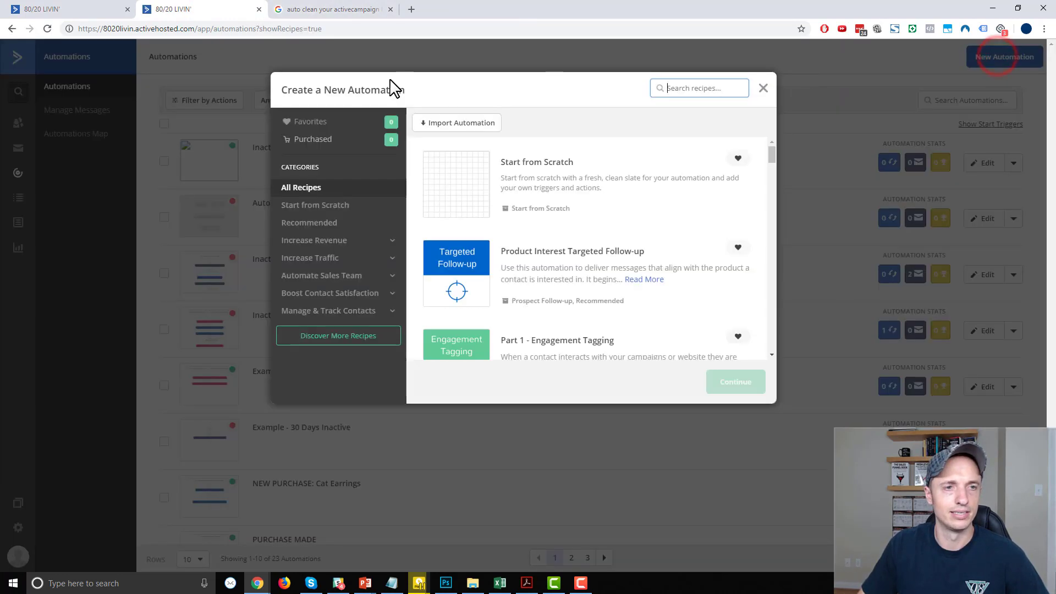
left_click(533, 183)
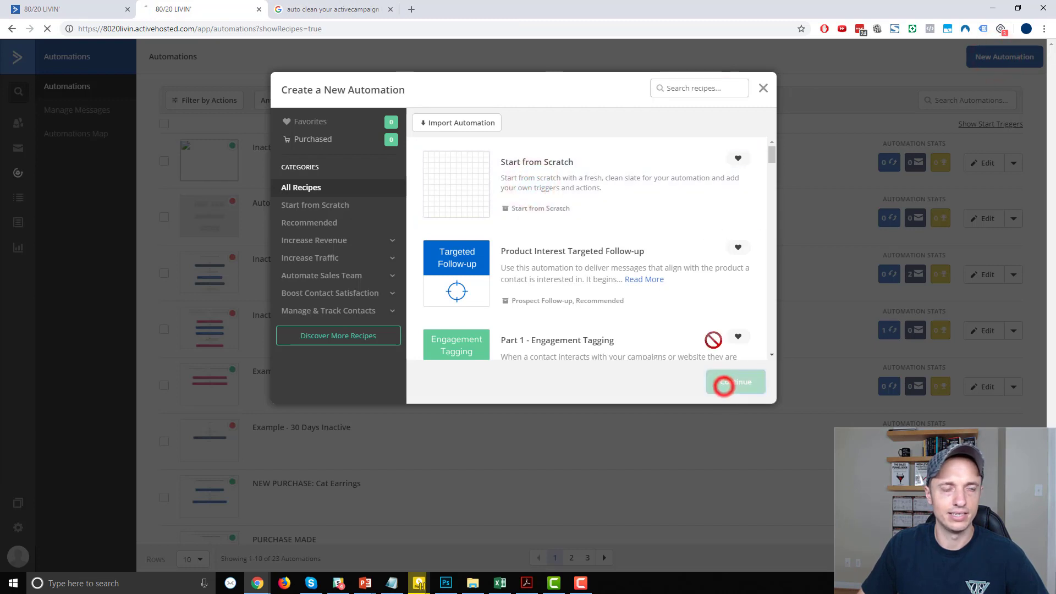
left_click(723, 384)
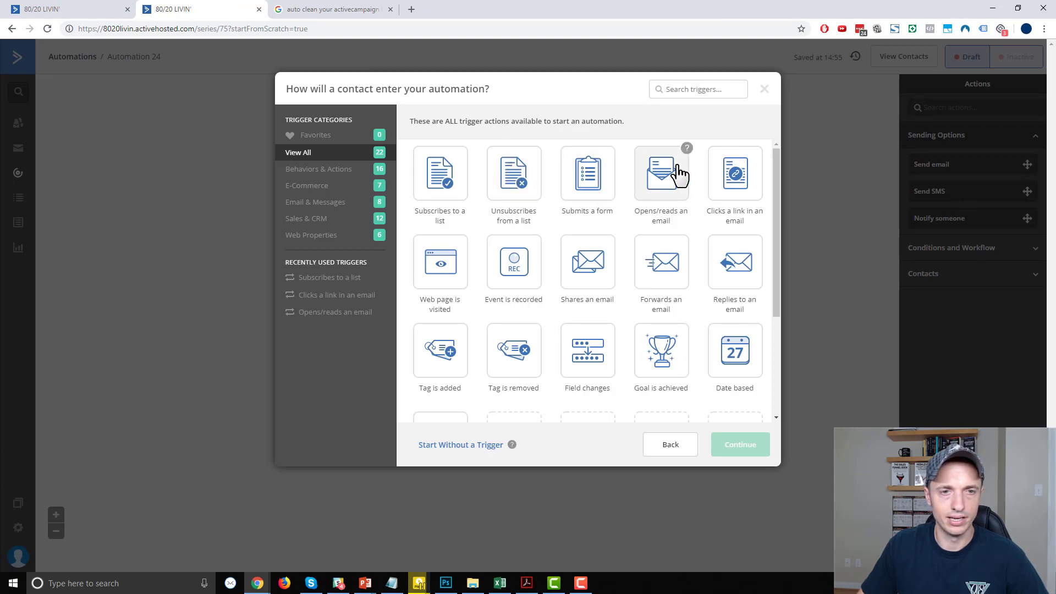
Add an 'Opens/reads an email' start trigger set to run Multiple Times.
left_click(656, 184)
left_click(753, 445)
left_click(435, 184)
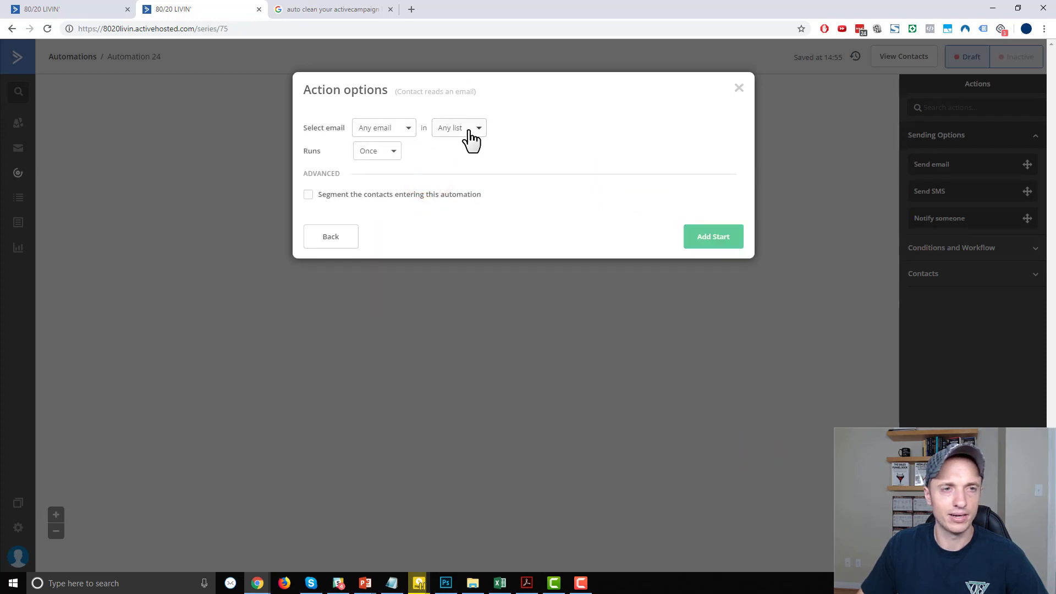
left_click(380, 148)
left_click(387, 195)
left_click(715, 240)
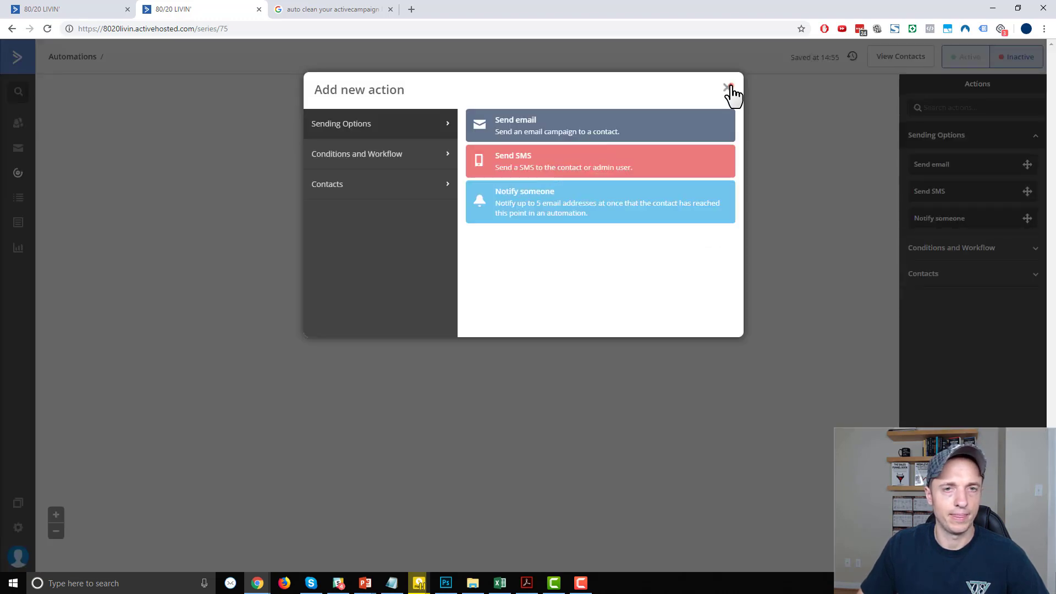
Add a second start trigger for clicking any link in any email, running Multiple Times.
left_click(730, 88)
left_click(523, 135)
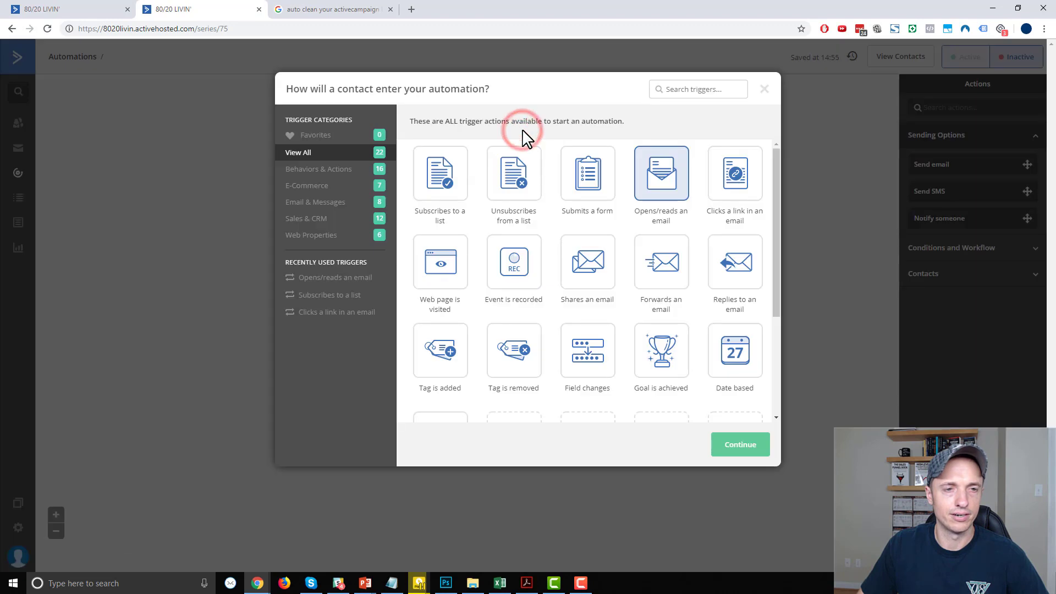
left_click(735, 178)
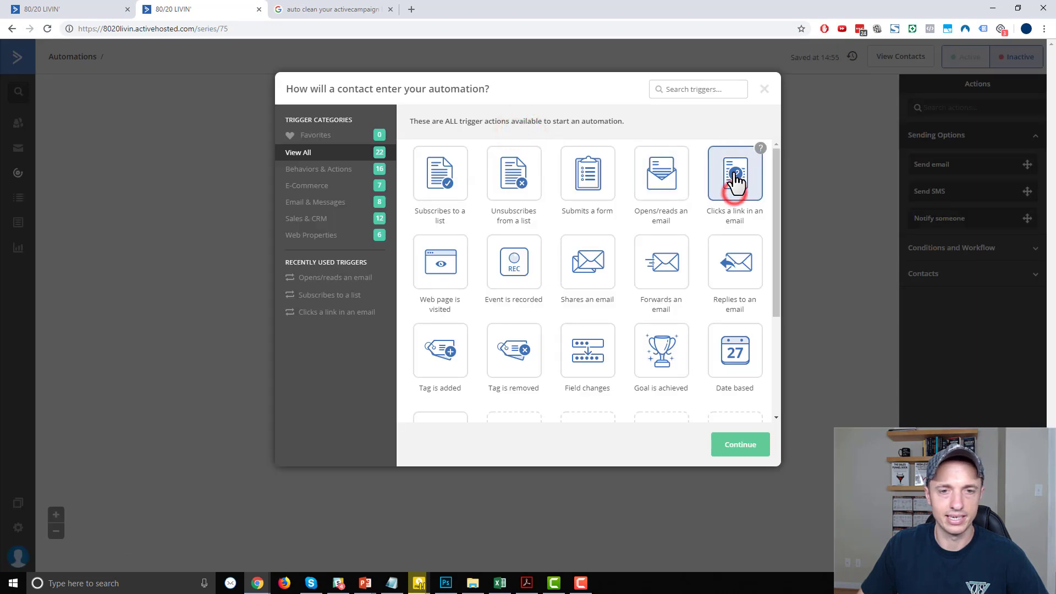
left_click(748, 448)
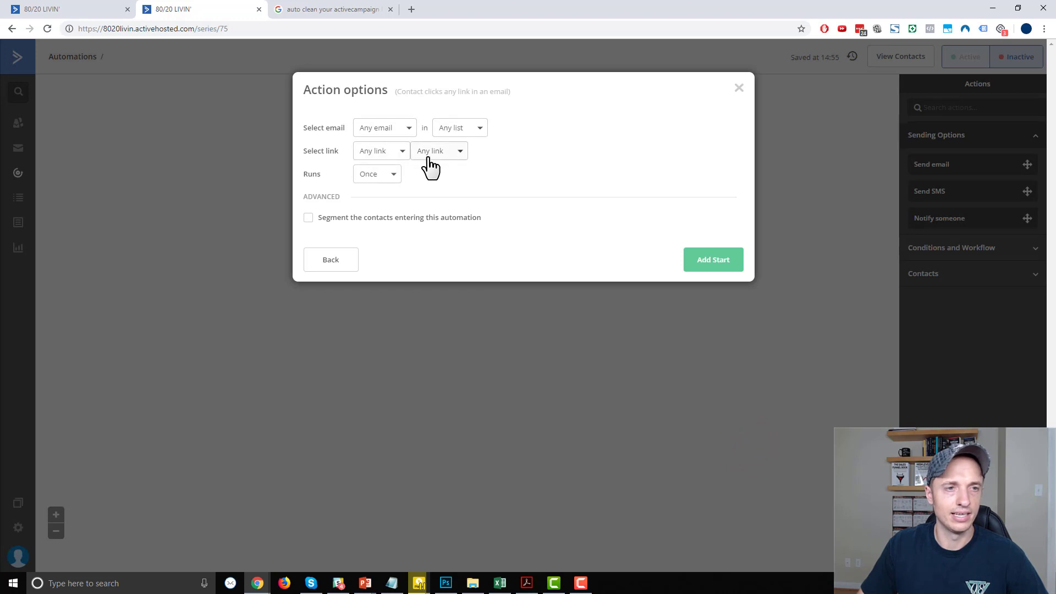
left_click(377, 174)
left_click(393, 216)
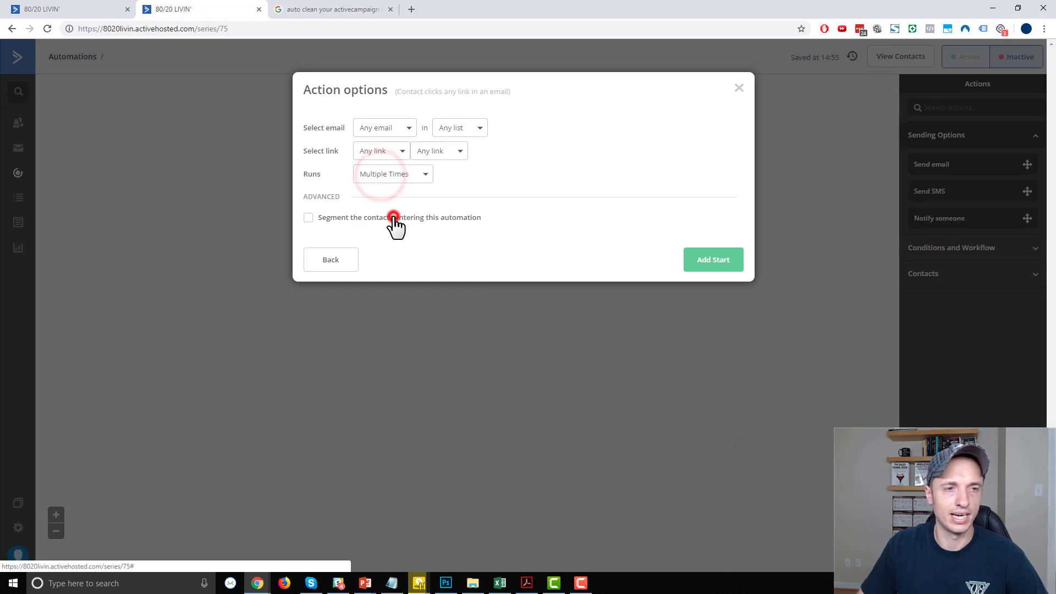
left_click(726, 260)
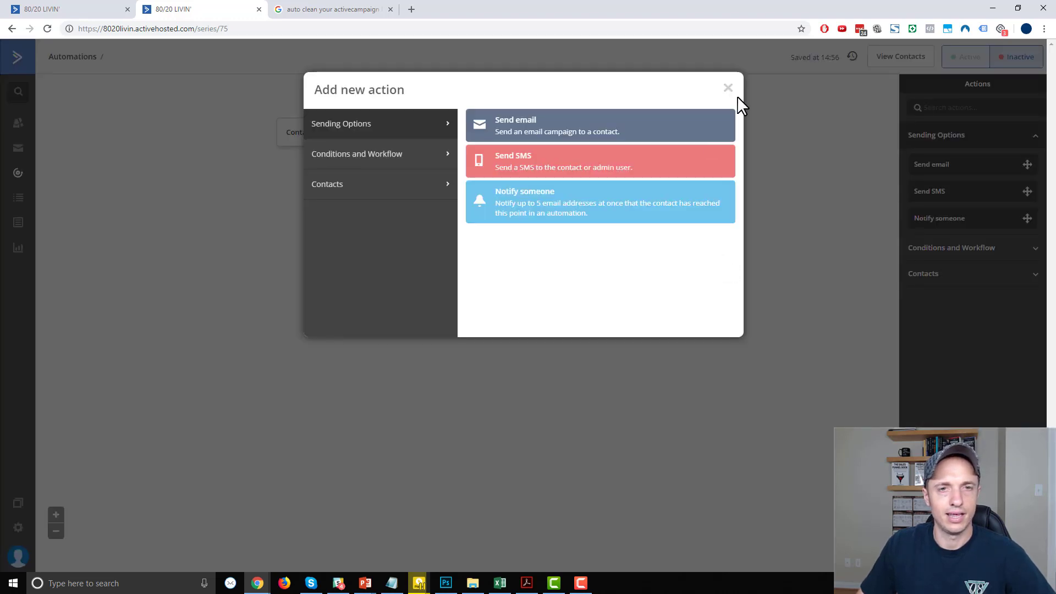
left_click(727, 88)
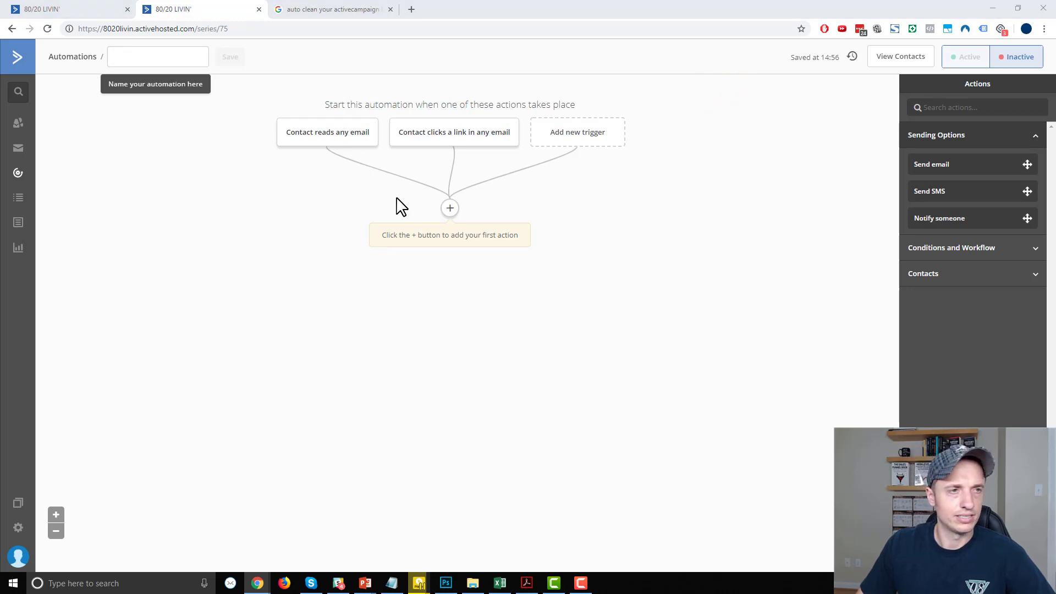
Name the automation 'Inactive - Reset' and save the name.
left_click(134, 55)
type("iNAC")
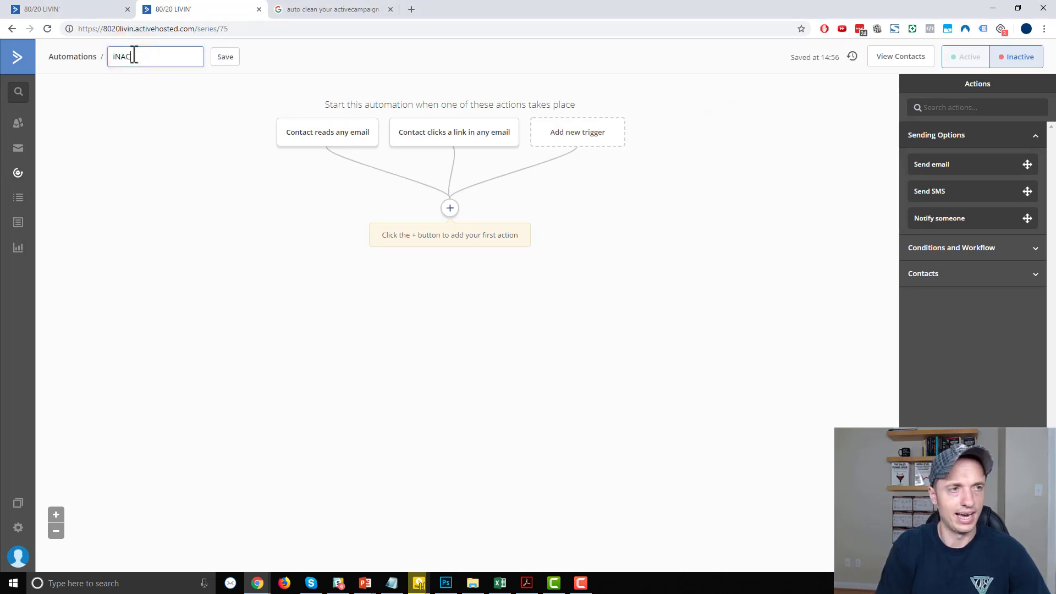
key("BackSpace")
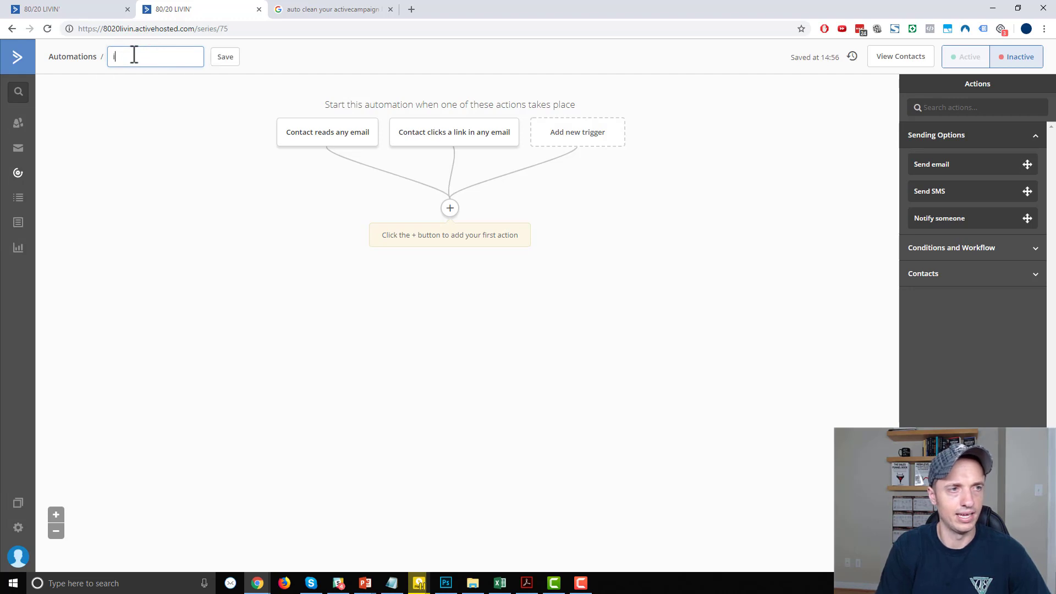
type("Inactive - Reset")
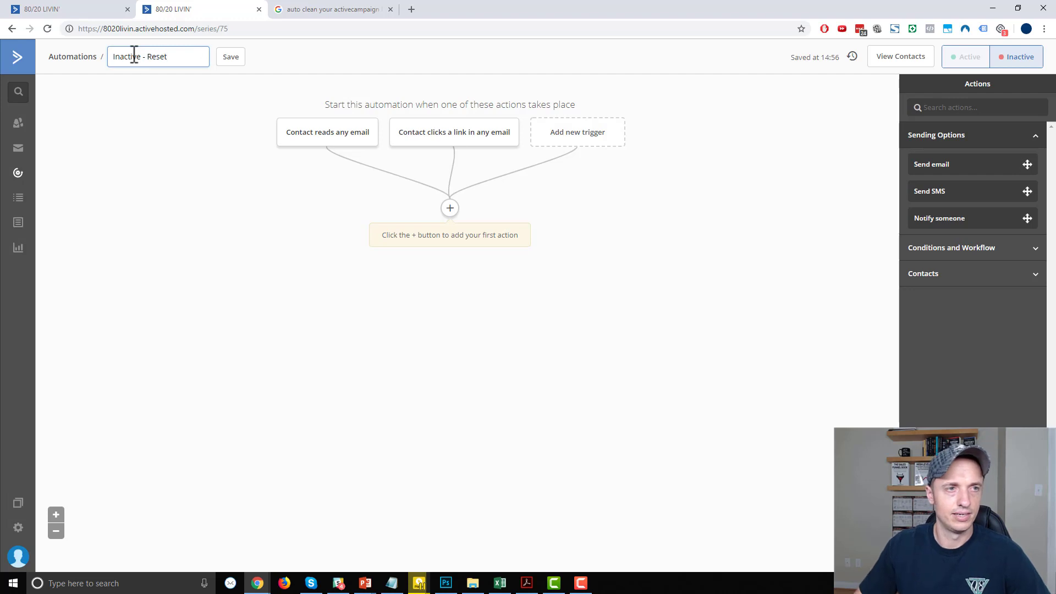
left_click(230, 57)
Review the Inactive - Wait automation for reference, then return to Inactive - Reset.
left_click(44, 8)
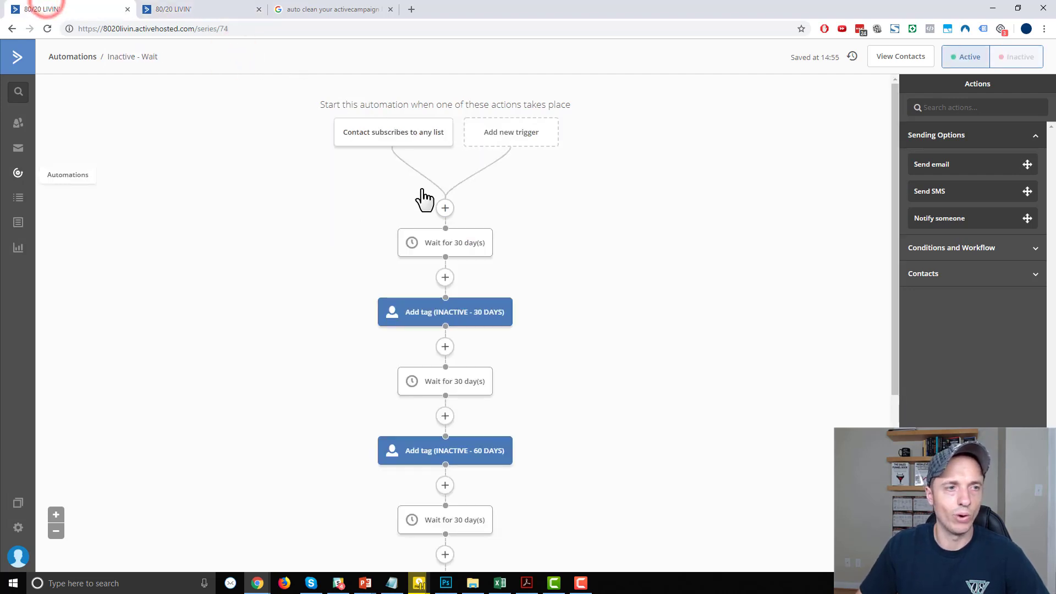
scroll(457, 330, "down", 1)
scroll(458, 344, "up", 1)
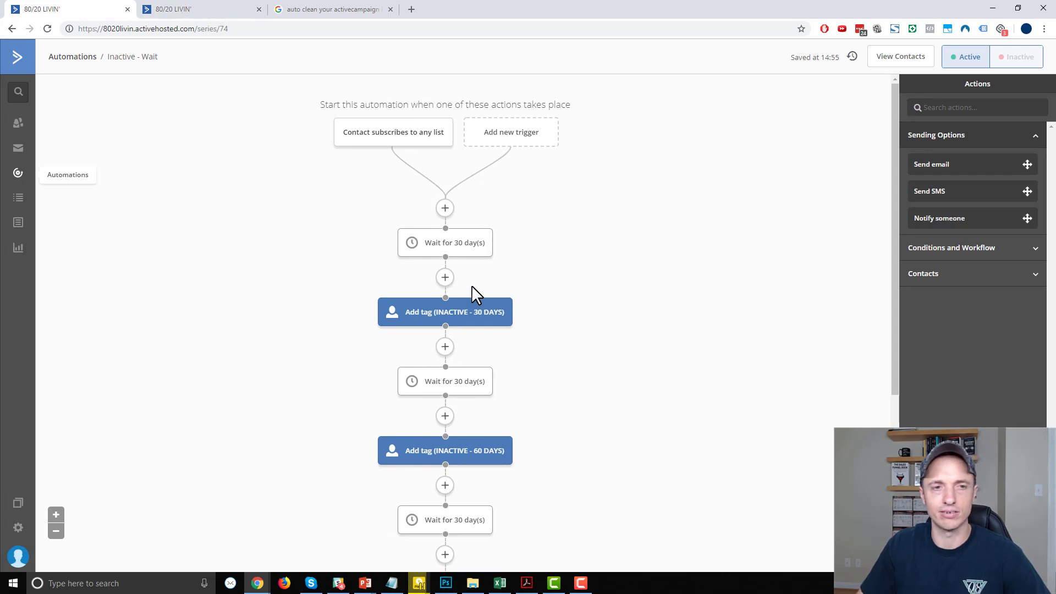
left_click(205, 10)
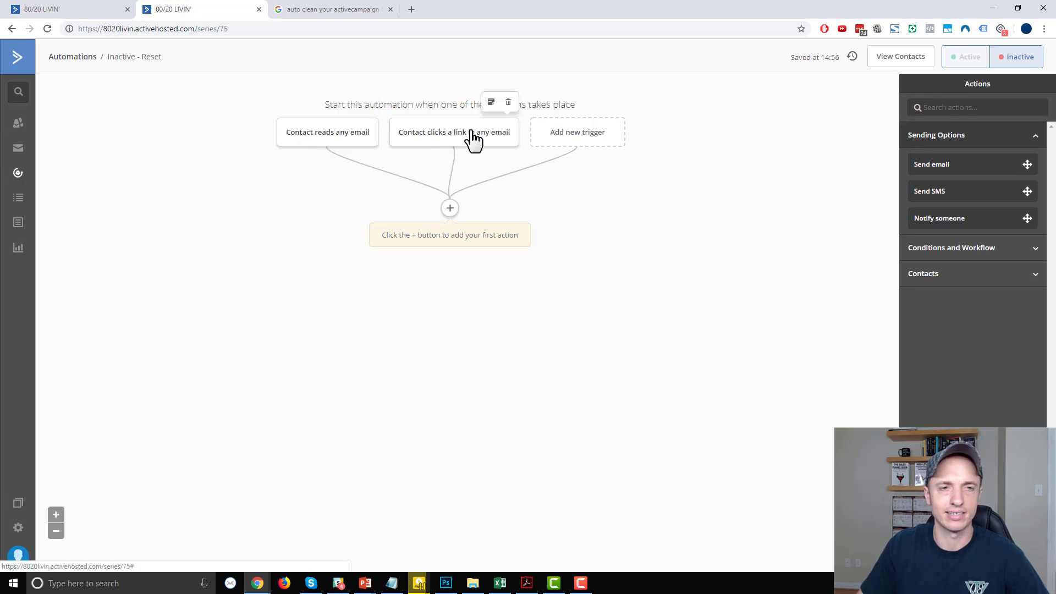
Add an 'End other automation' action that ends Inactive - Wait as the first step.
left_click(450, 208)
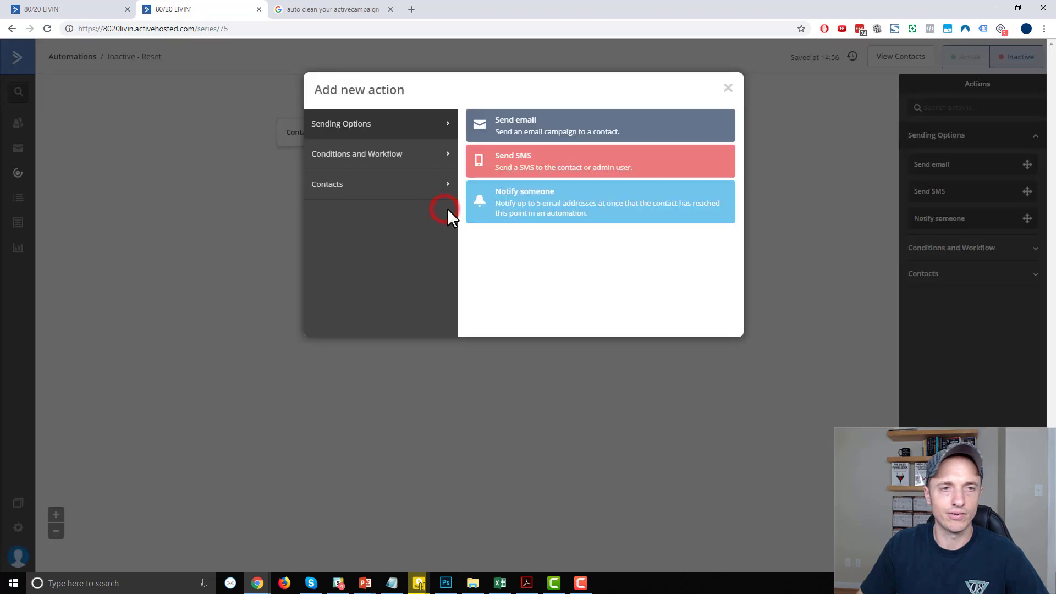
left_click(412, 186)
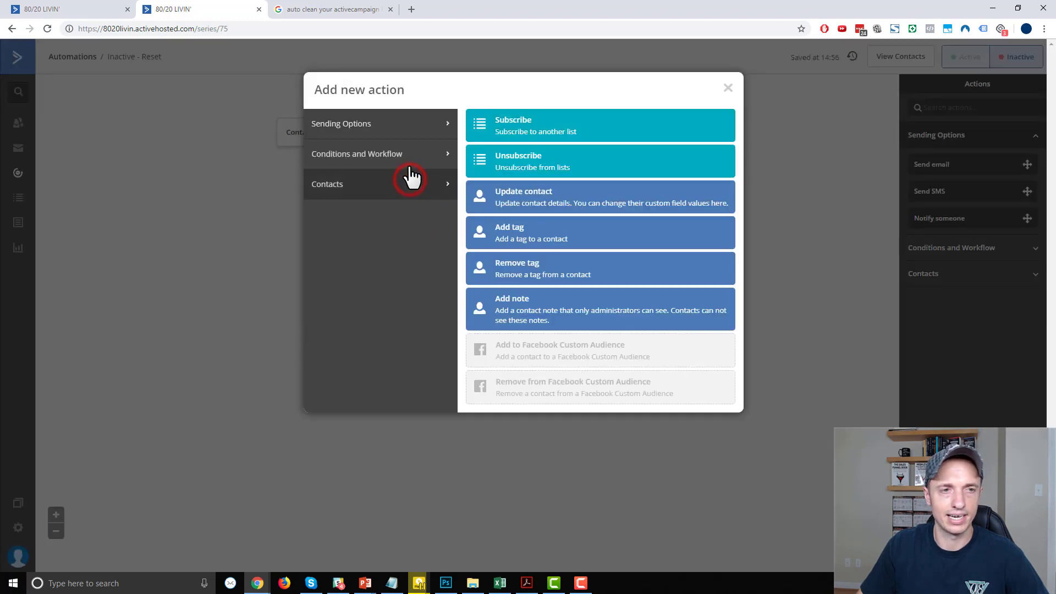
left_click(411, 149)
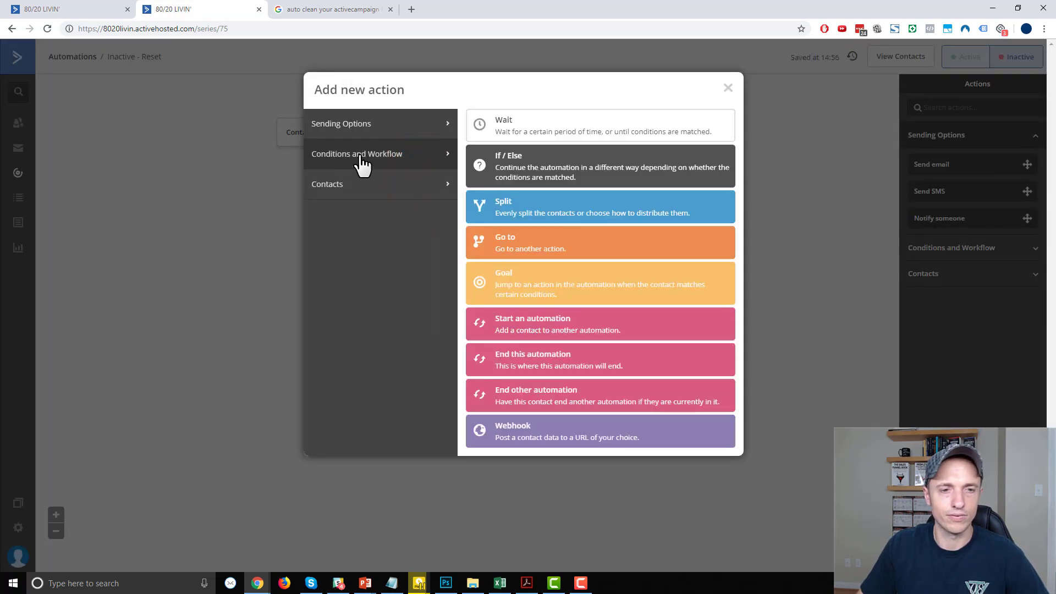
left_click(577, 410)
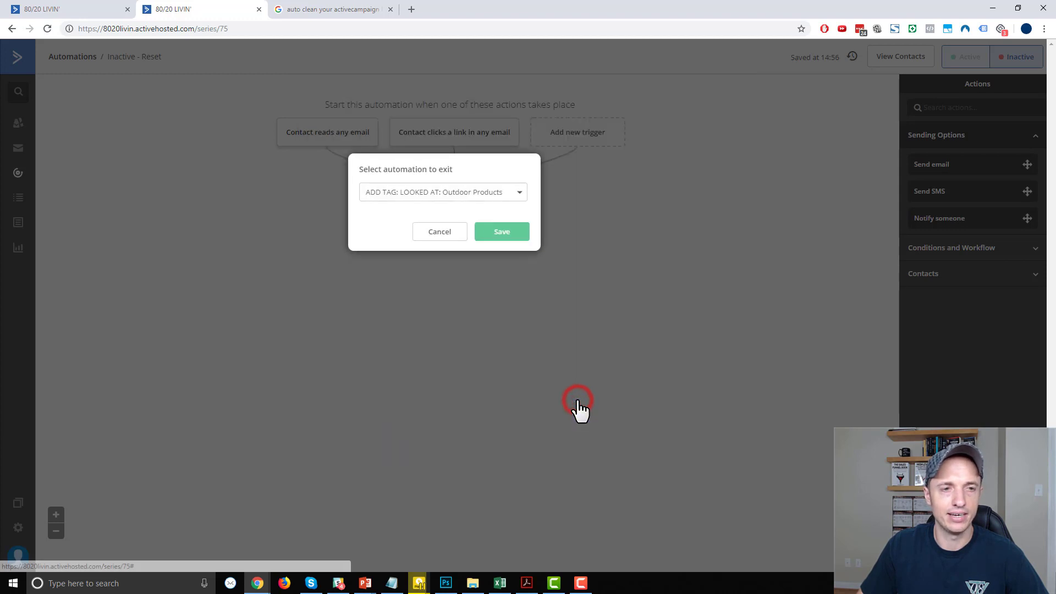
left_click(491, 193)
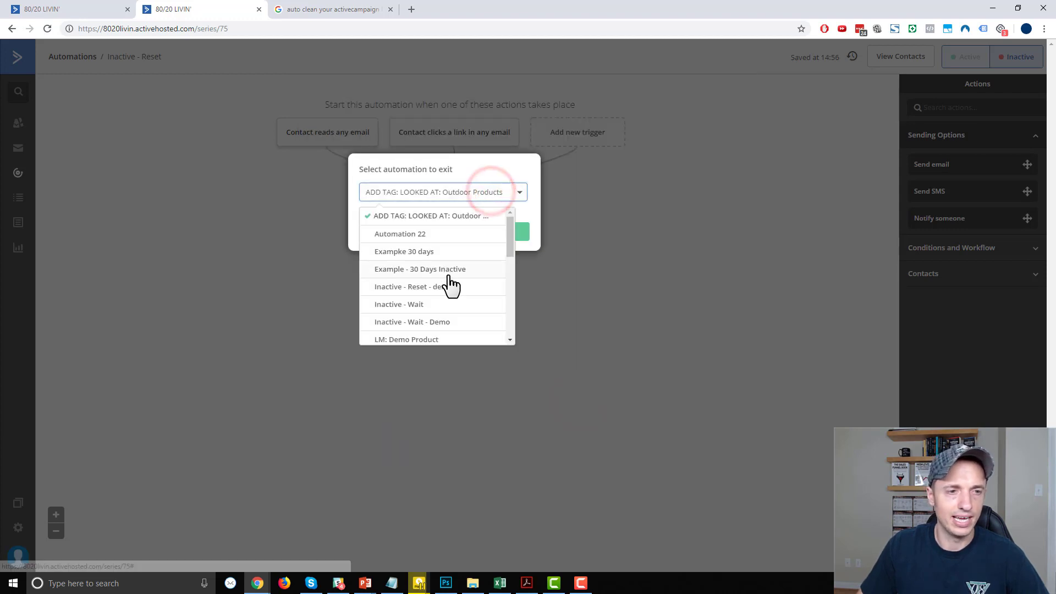
left_click(421, 306)
left_click(511, 231)
left_click(65, 9)
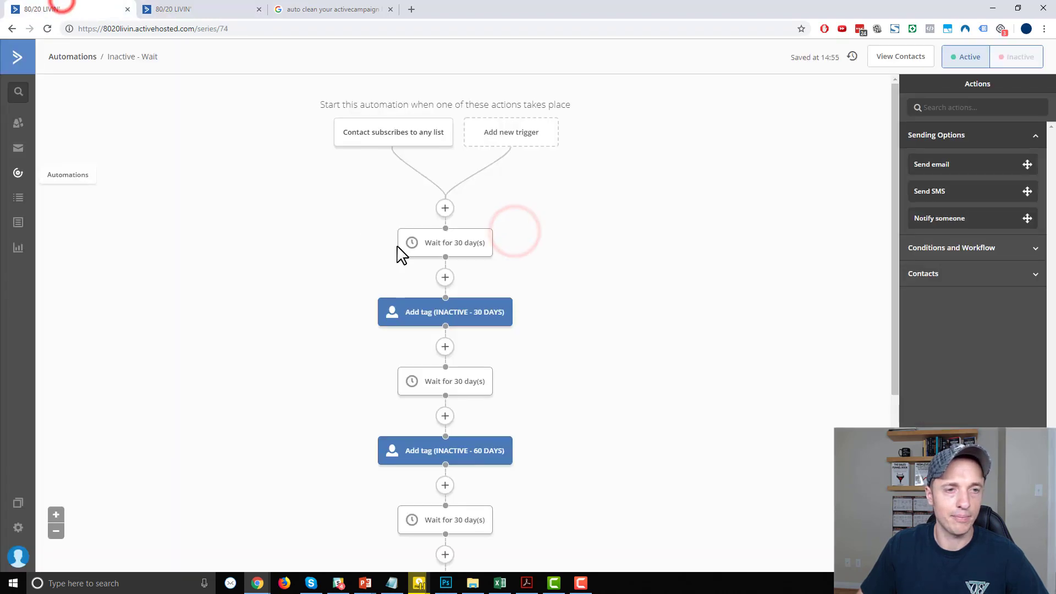
left_click(187, 9)
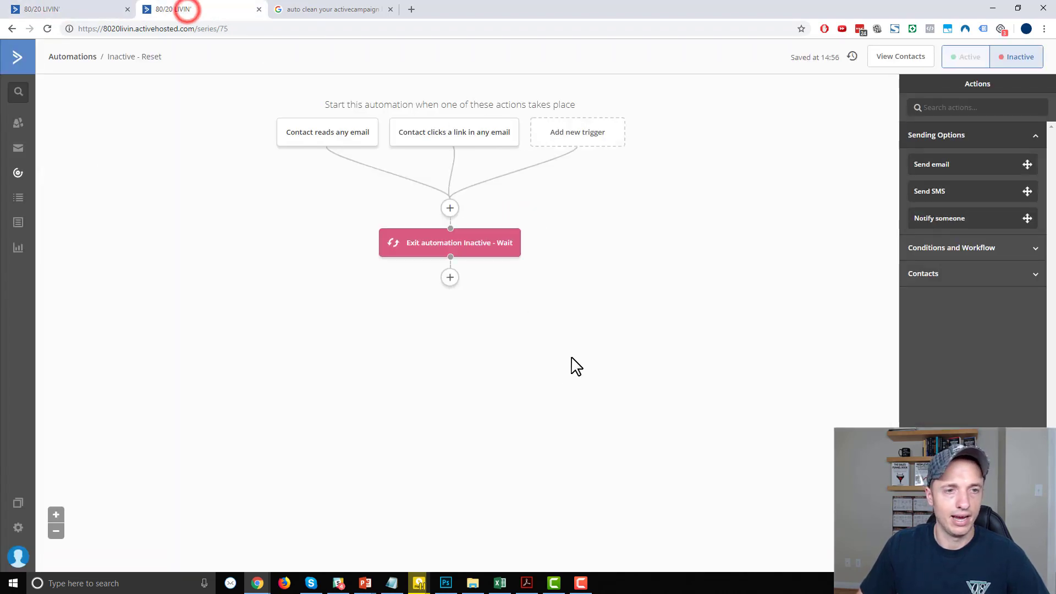
Add a remove-tag step for INACTIVE - 30 DAYS after the end-automation step.
left_click(450, 277)
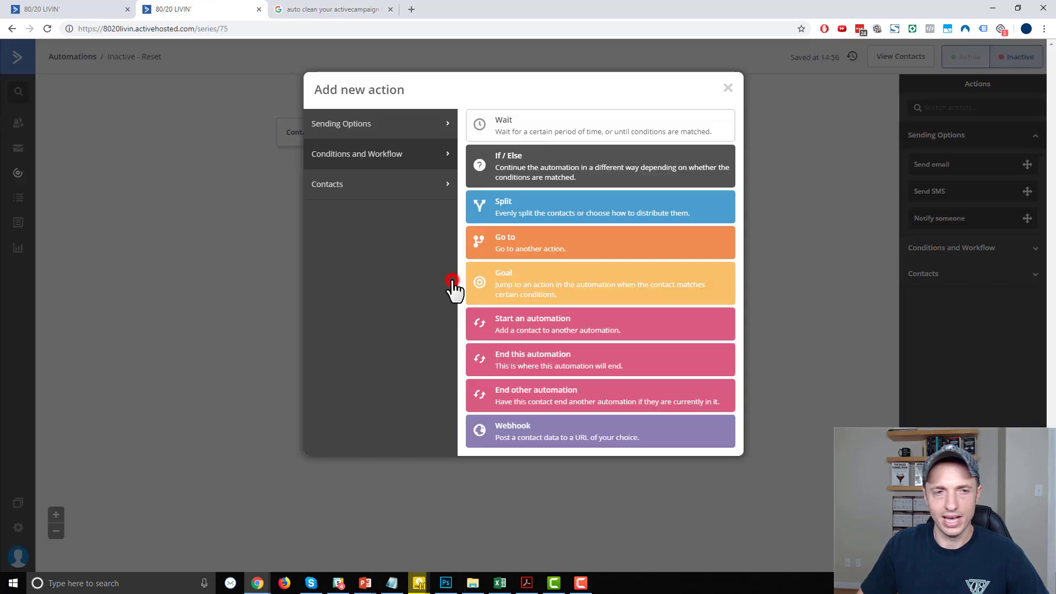
left_click(405, 194)
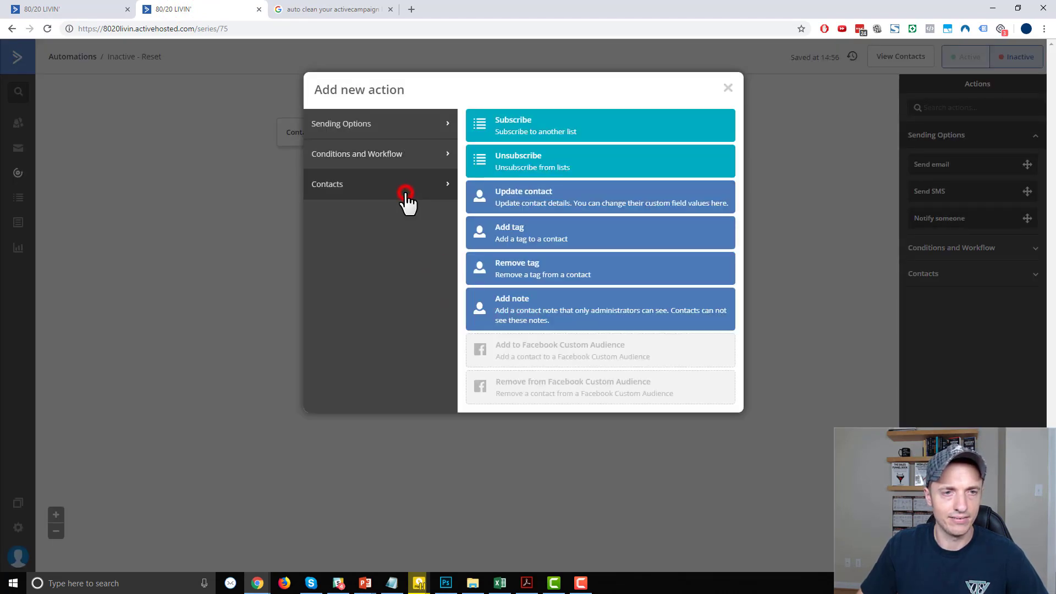
left_click(550, 275)
left_click(454, 262)
type("ina")
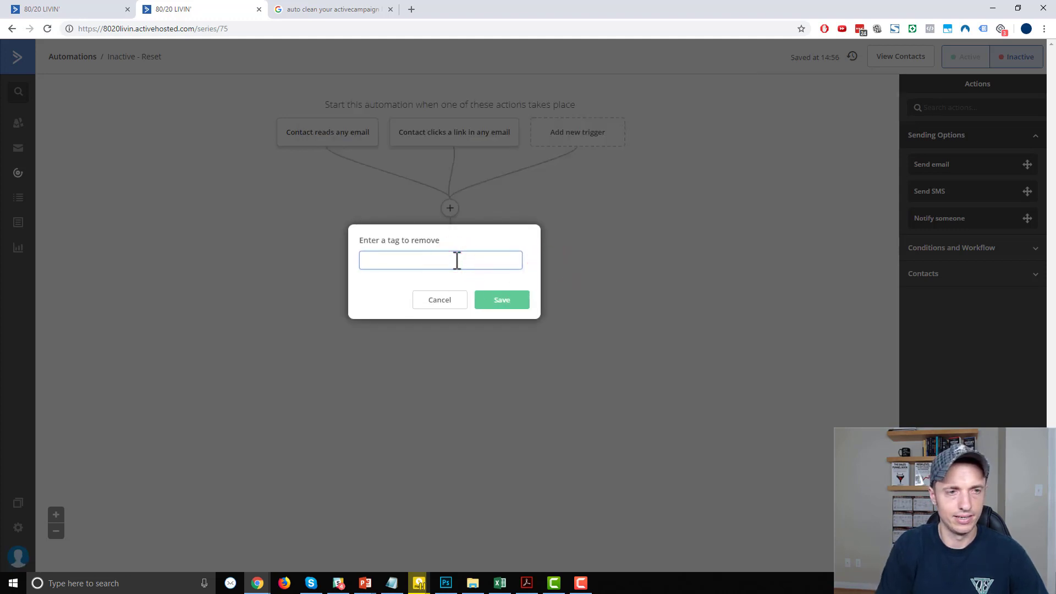
type("CTIVE ")
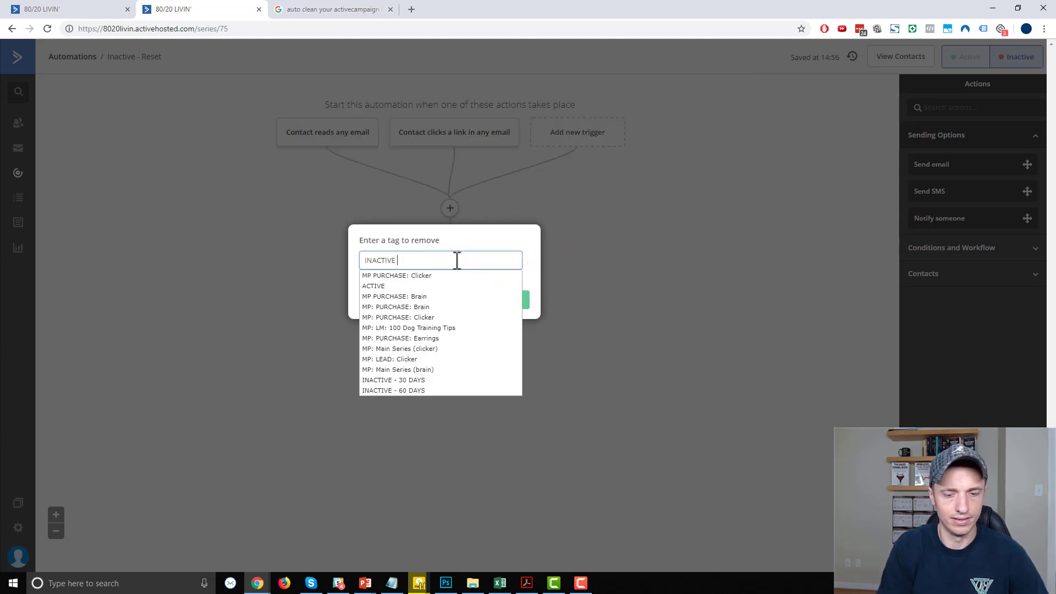
type("-")
left_click(447, 275)
left_click(502, 301)
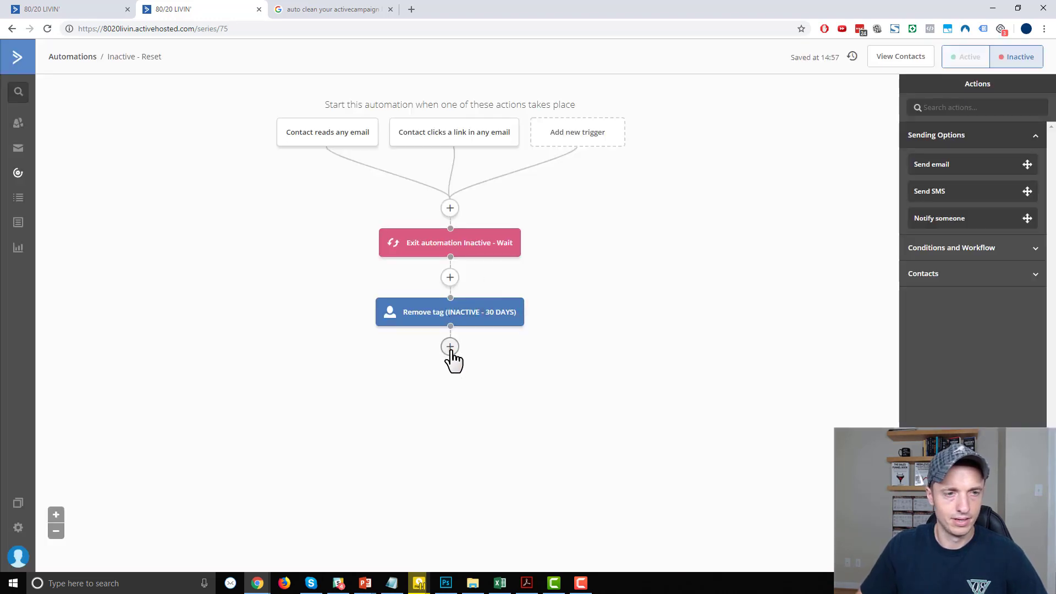
Add a second remove-tag step for INACTIVE - 60 DAYS.
left_click(450, 347)
left_click(532, 267)
left_click(448, 329)
type("INACTIVE")
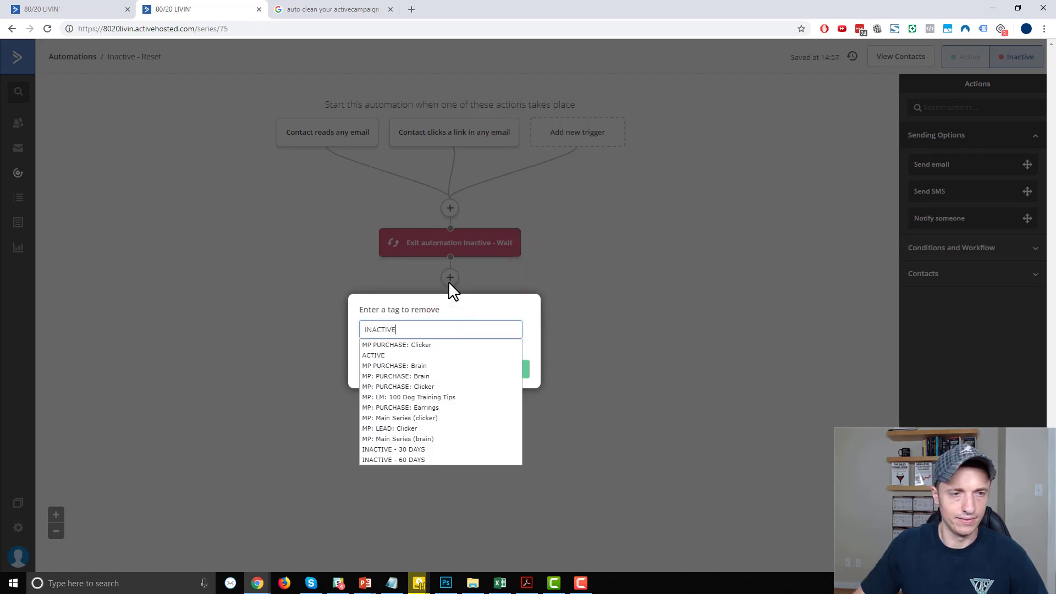
left_click(444, 350)
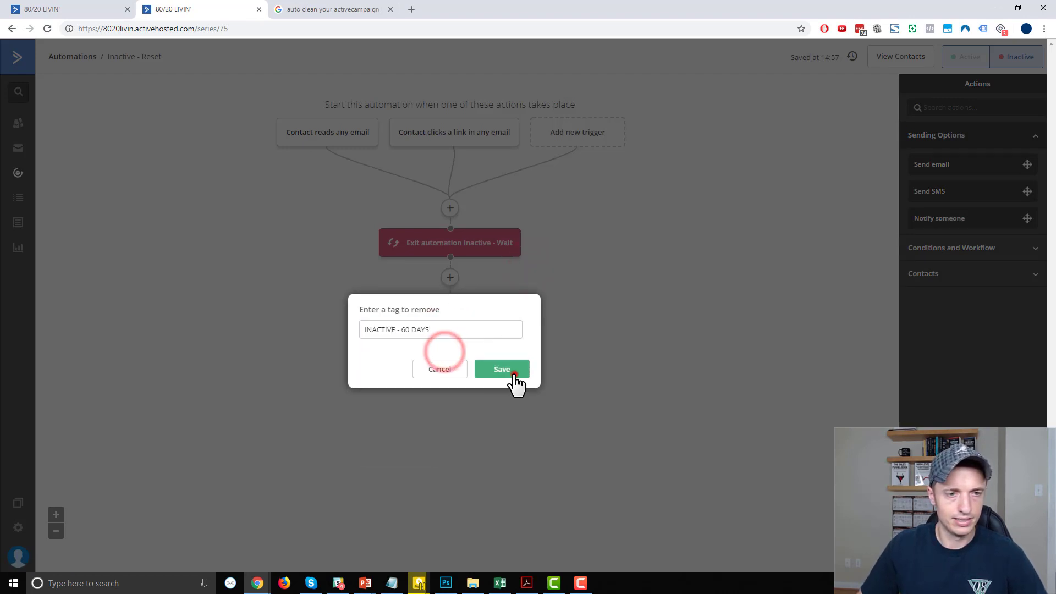
left_click(508, 370)
Add a third remove-tag step for INACTIVE - 90 DAYS.
left_click(449, 415)
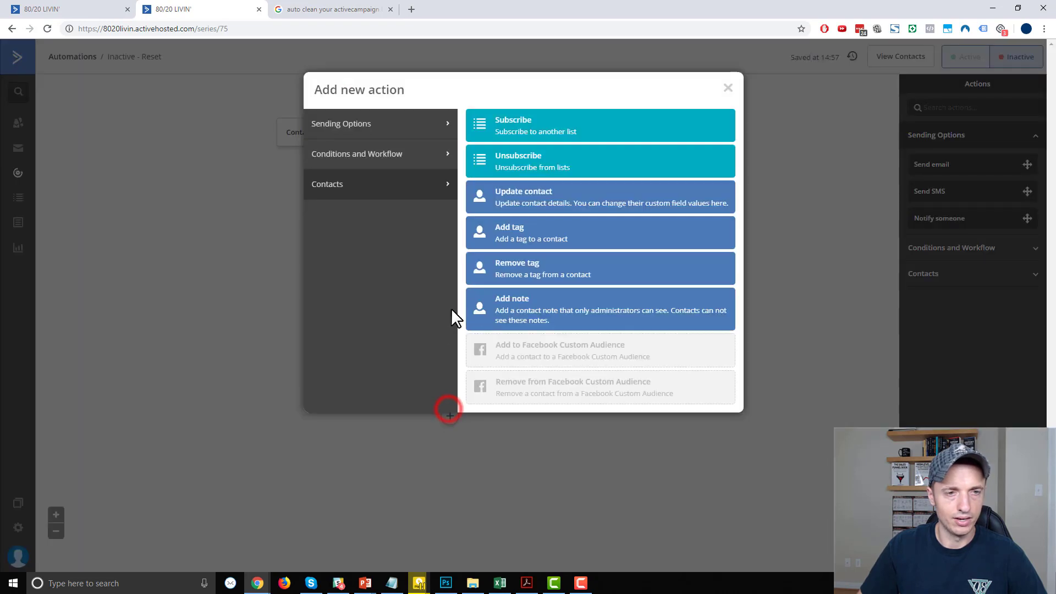
left_click(525, 272)
left_click(433, 399)
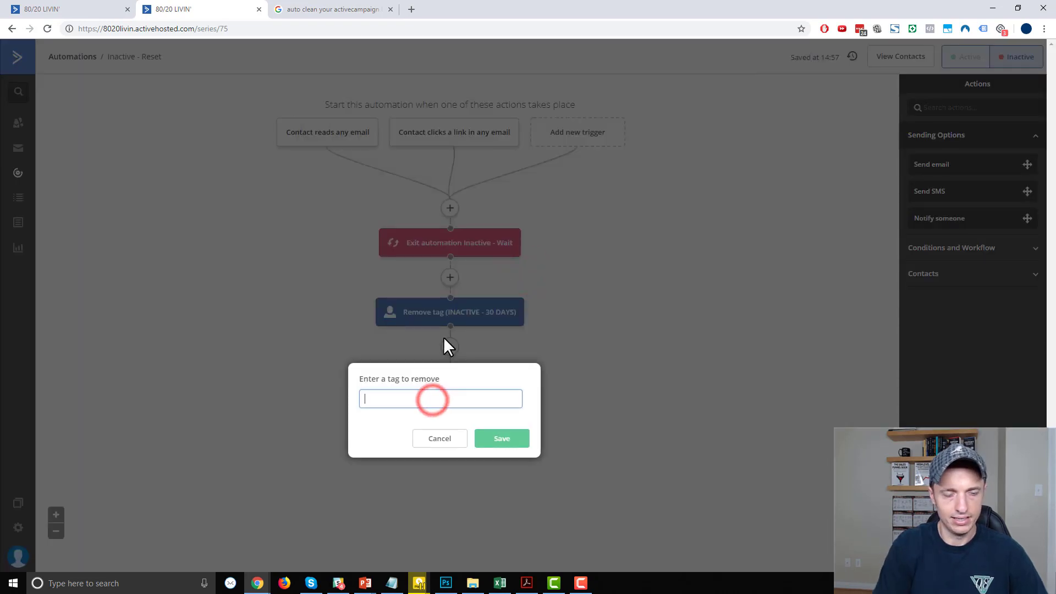
type("INACTIVE - 90 DAYS")
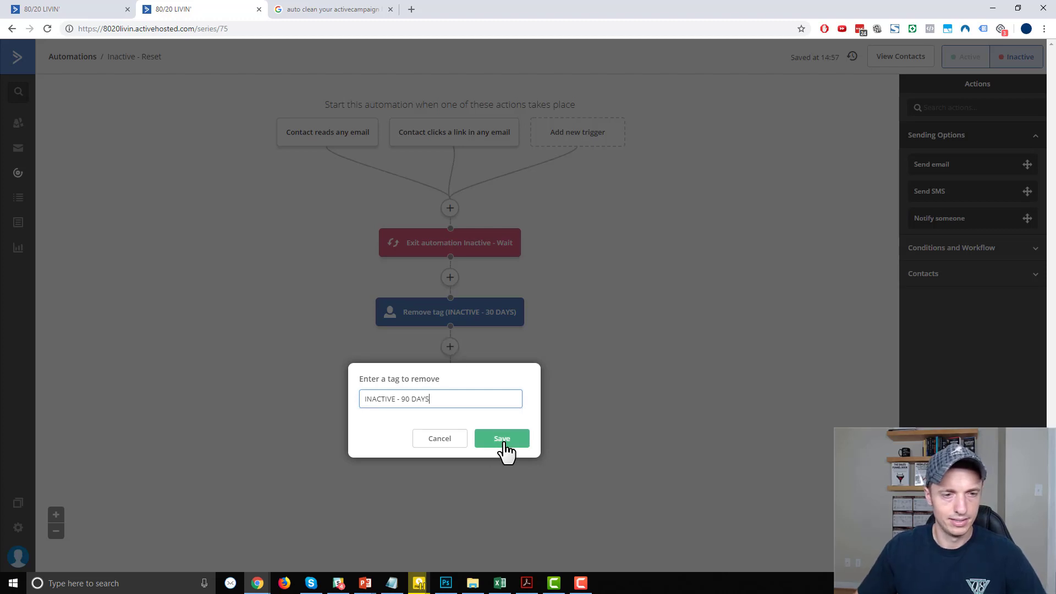
left_click(503, 442)
scroll(528, 404, "down", 1)
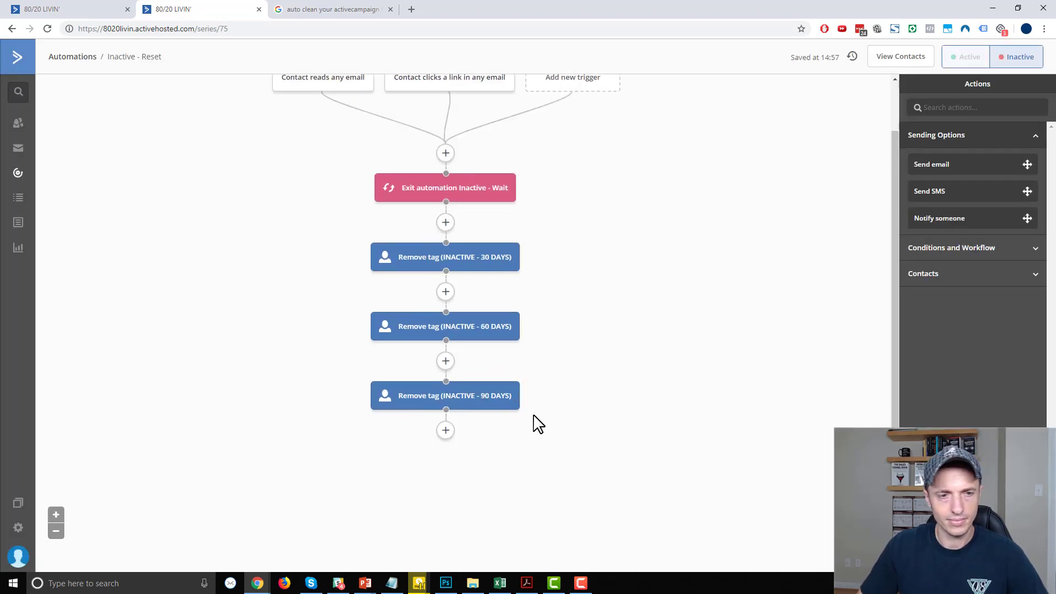
Add a 5-minute timed wait after the INACTIVE - 90 DAYS remove-tag step.
left_click(448, 430)
left_click(375, 156)
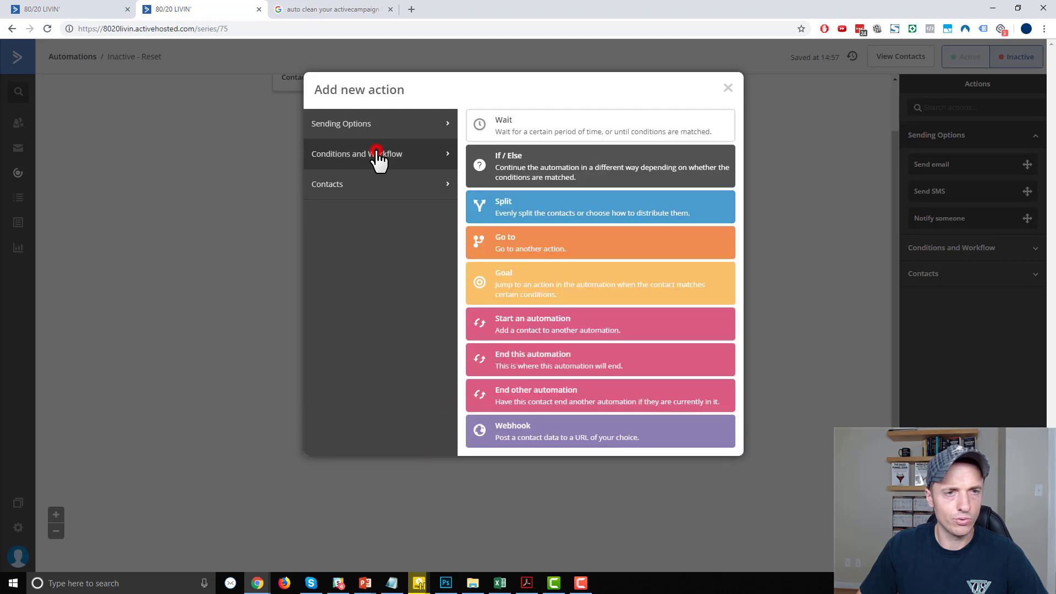
left_click(514, 125)
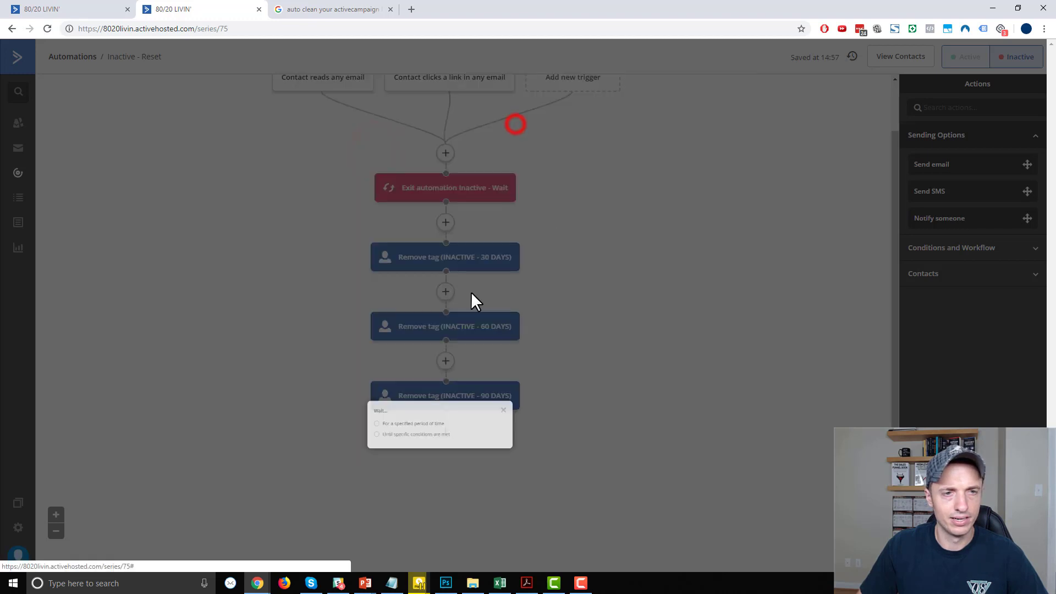
left_click(385, 422)
left_click(412, 420)
type("5")
left_click(459, 420)
left_click(462, 437)
left_click(536, 460)
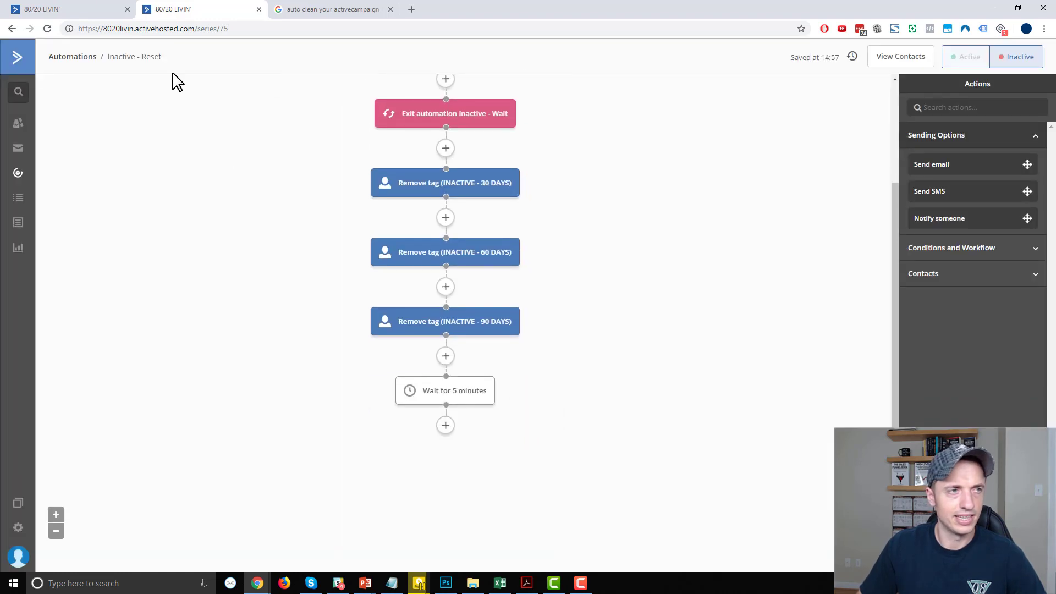
Check the Inactive - Wait tab, then start and cancel an unneeded extra wait step.
left_click(121, 3)
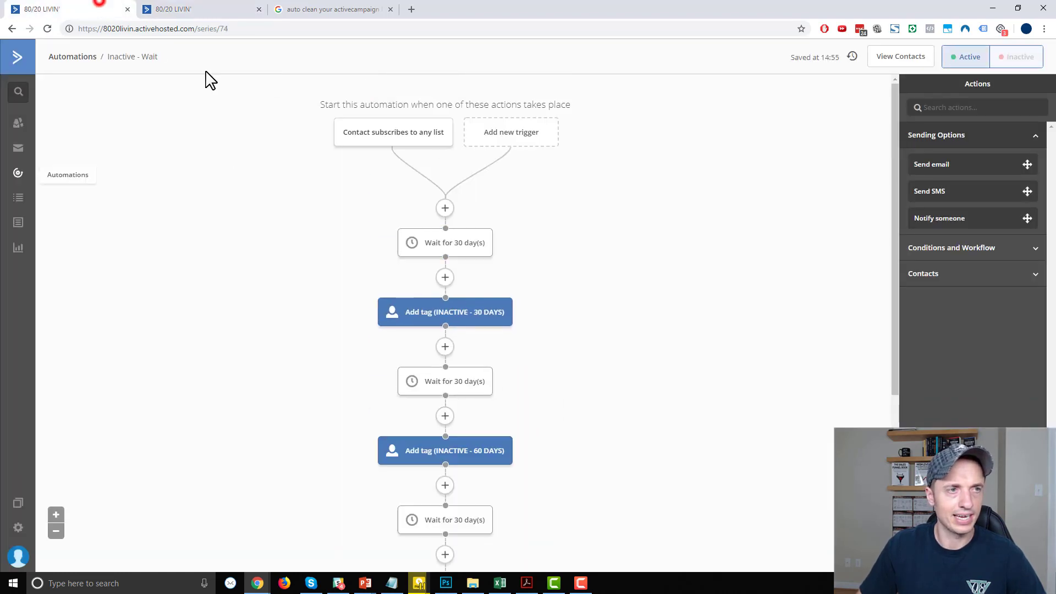
left_click(196, 8)
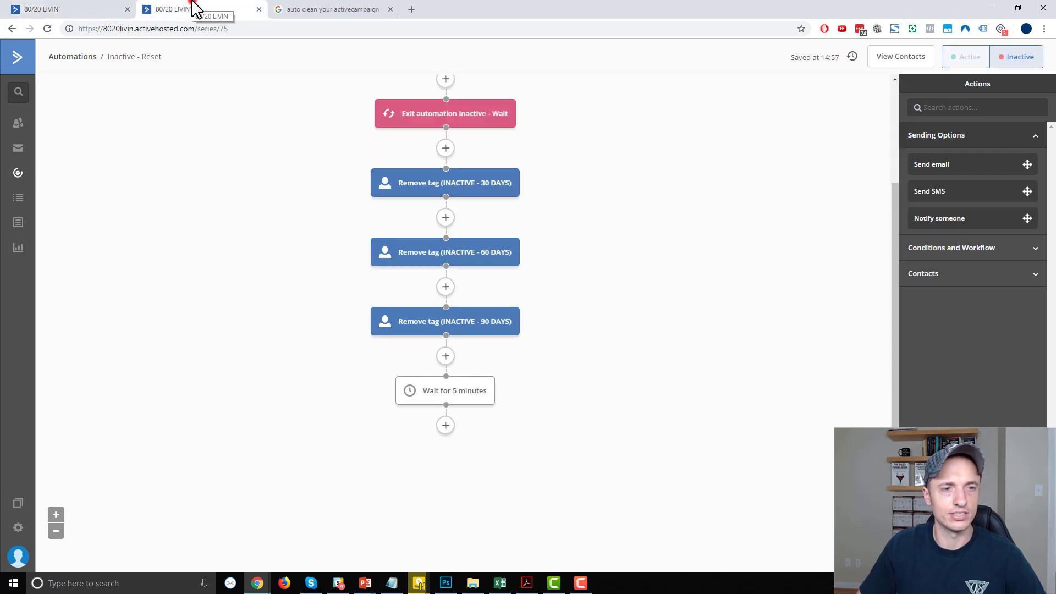
left_click(445, 425)
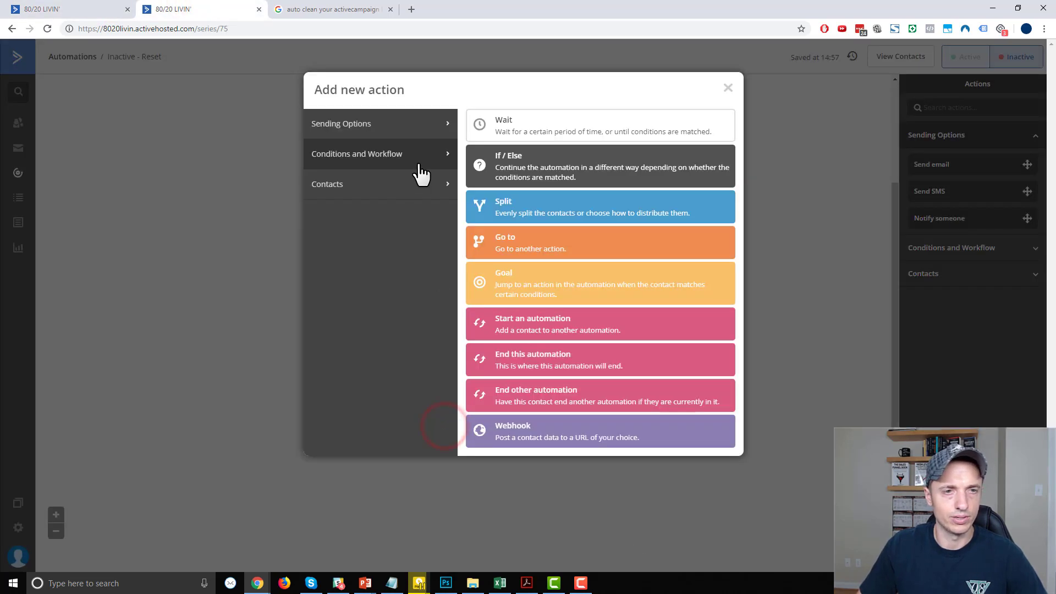
left_click(497, 130)
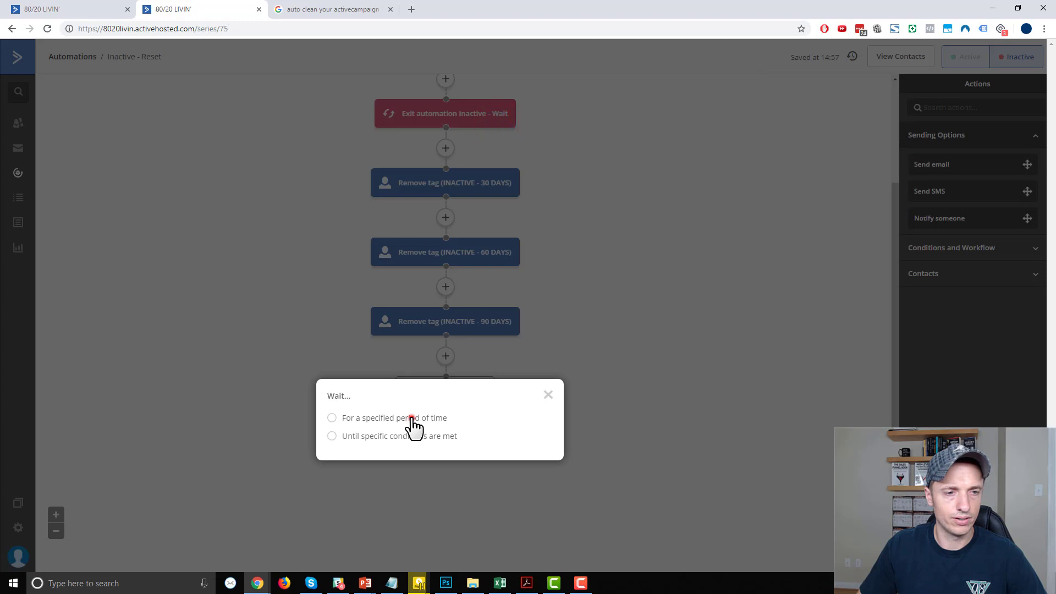
left_click(411, 417)
left_click(472, 456)
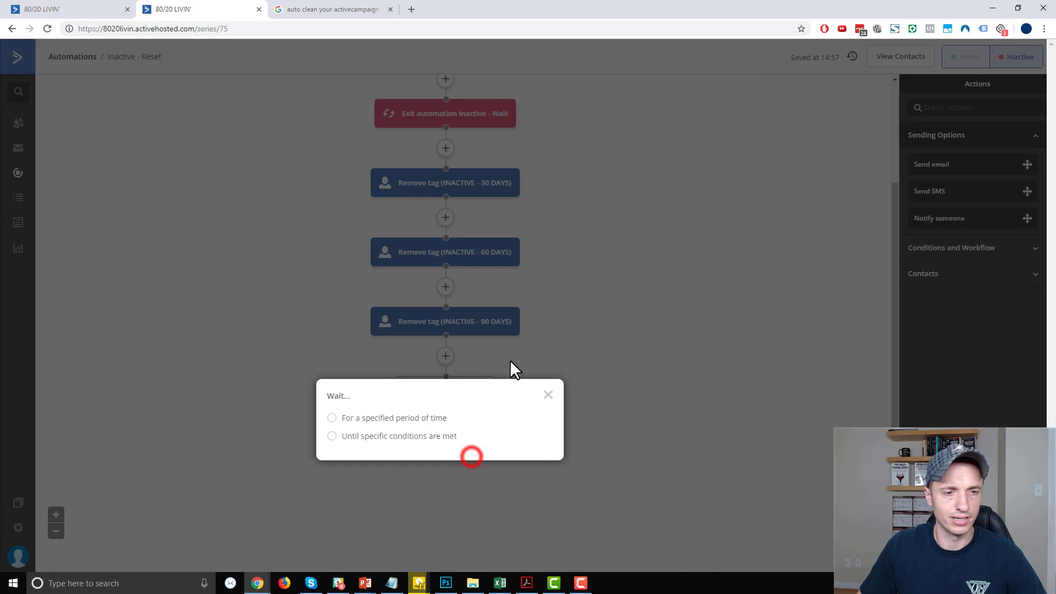
left_click(546, 394)
Add a final step entering contacts into Inactive - Wait and switch Inactive - Reset to Active.
left_click(446, 425)
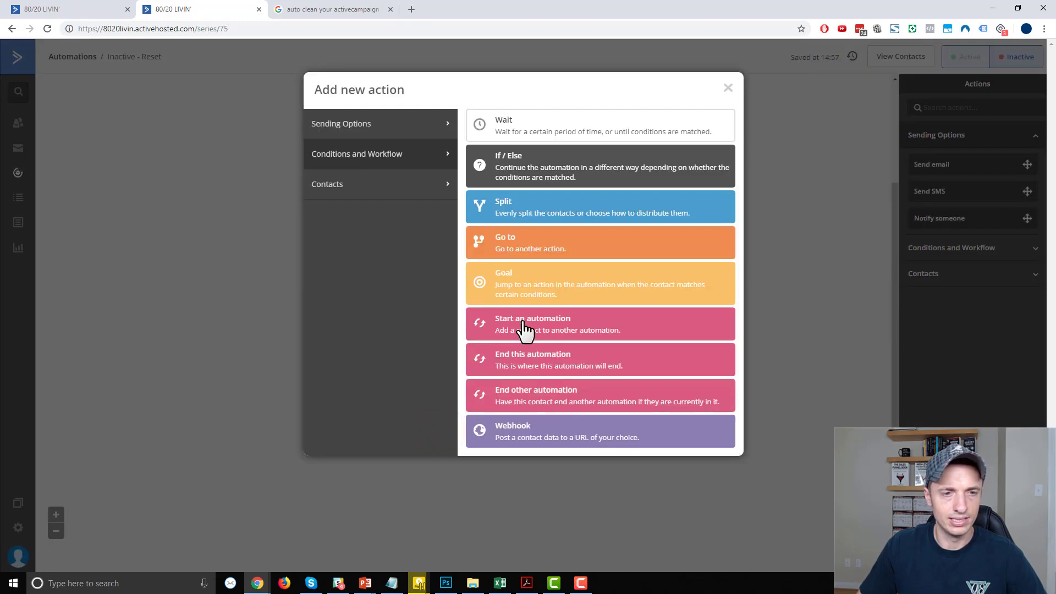
left_click(523, 328)
left_click(476, 415)
left_click(412, 525)
left_click(489, 448)
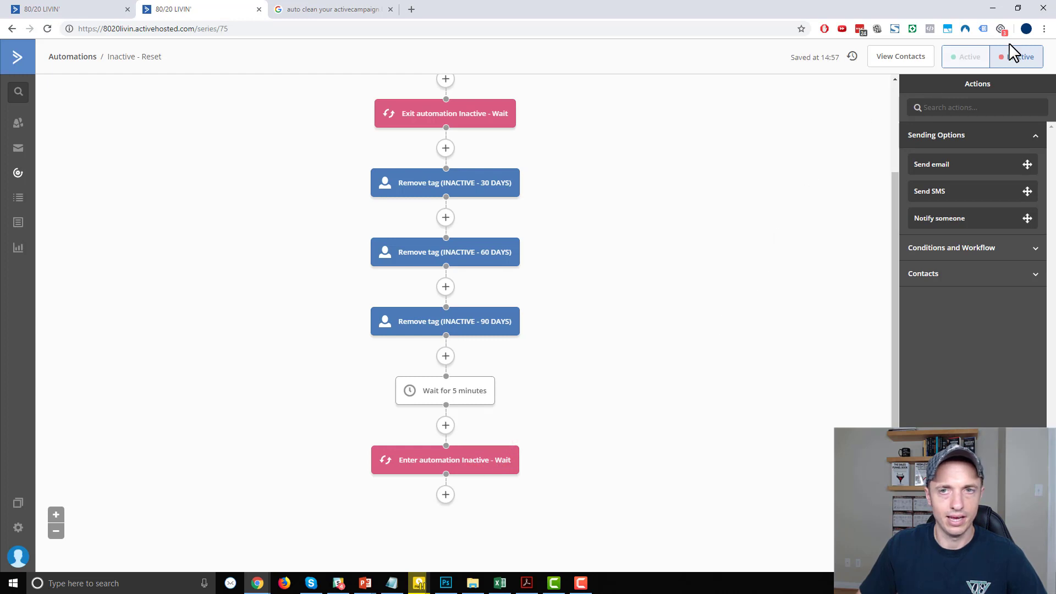
left_click(963, 57)
scroll(577, 456, "up", 2)
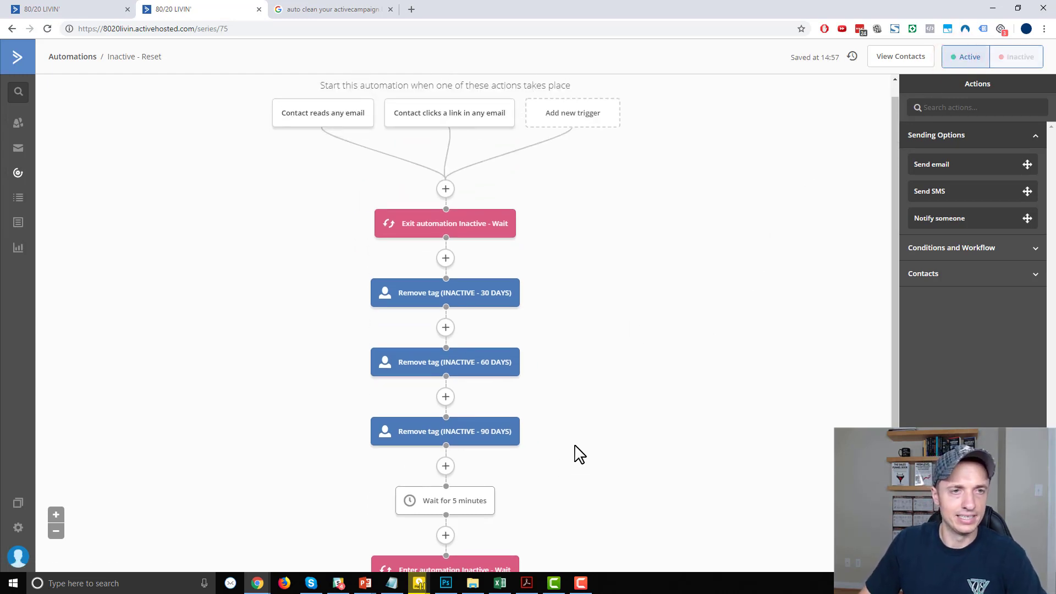
Scroll through the Inactive - Wait automation to review its waits, tag additions and unsubscribe step.
left_click(59, 11)
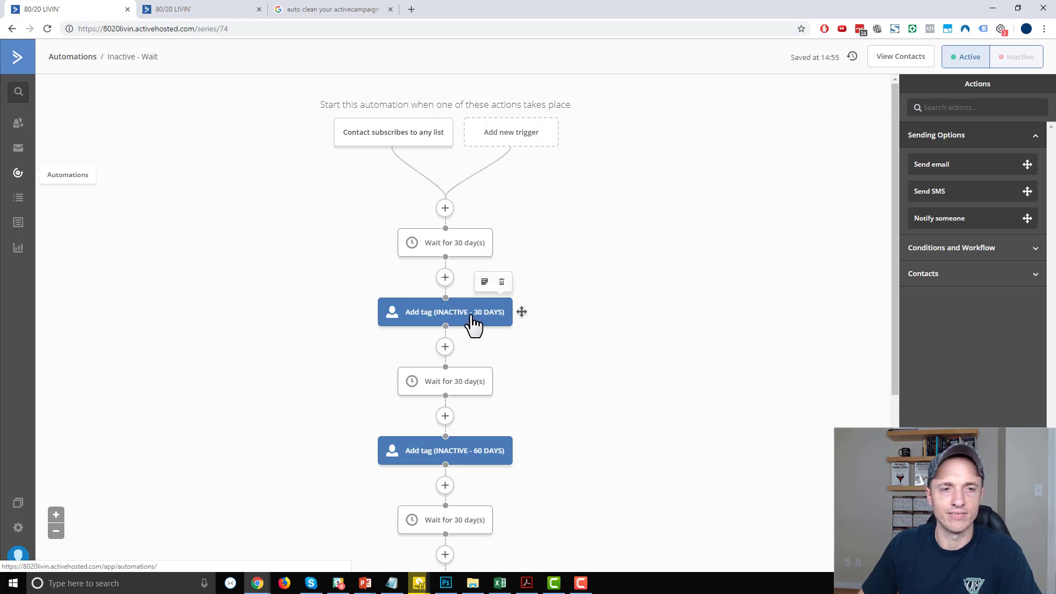
scroll(472, 325, "down", 1)
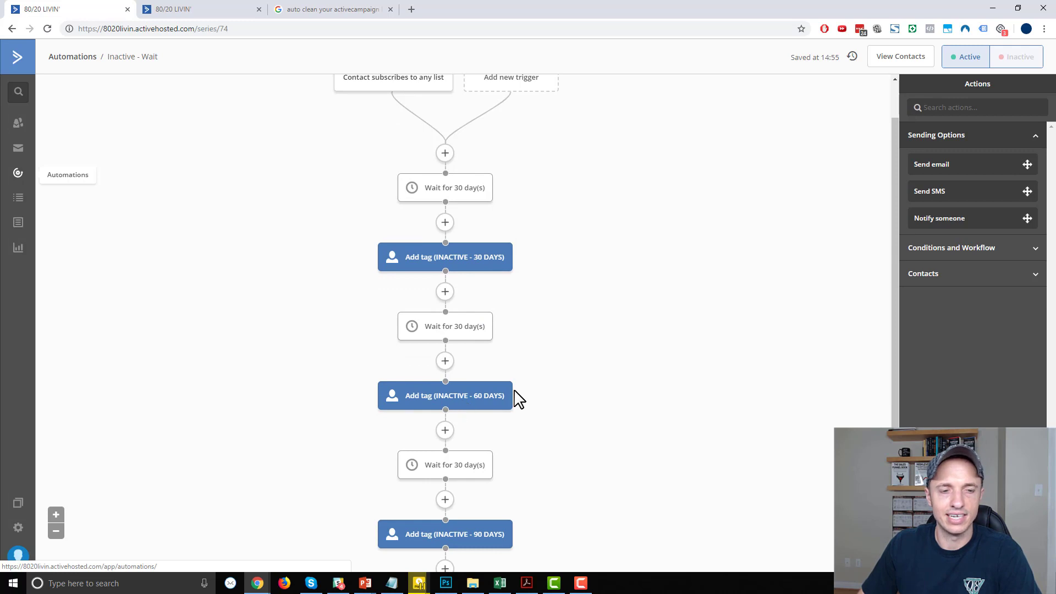
scroll(506, 384, "down", 3)
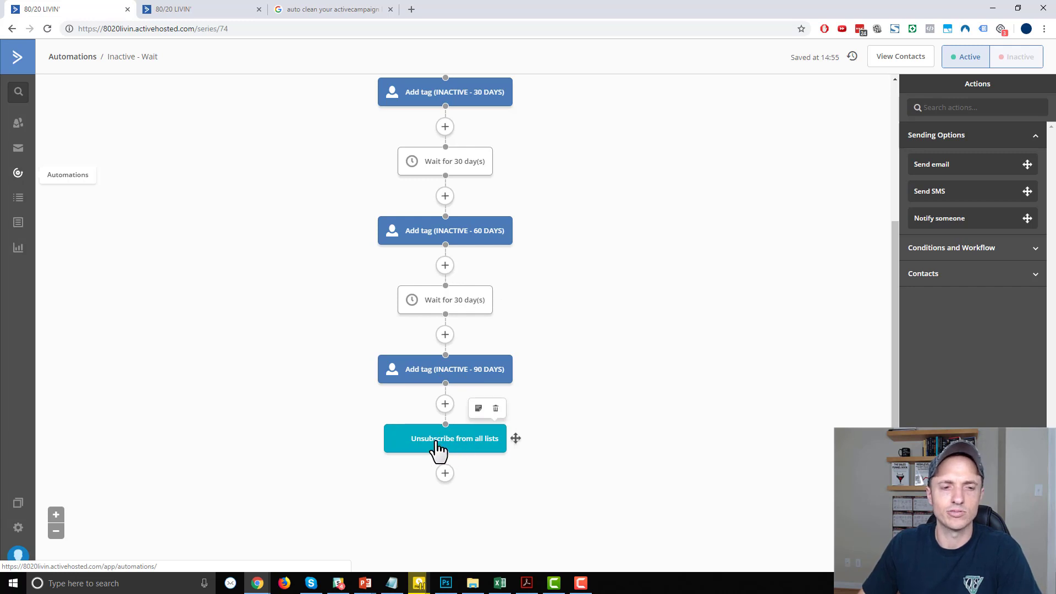
scroll(456, 448, "up", 2)
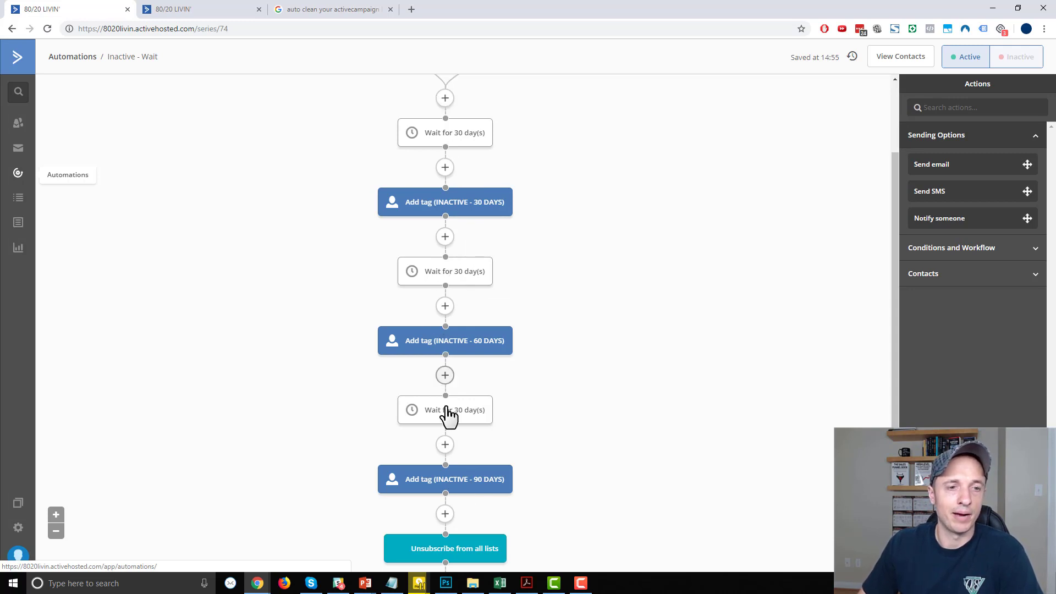
scroll(459, 421, "up", 1)
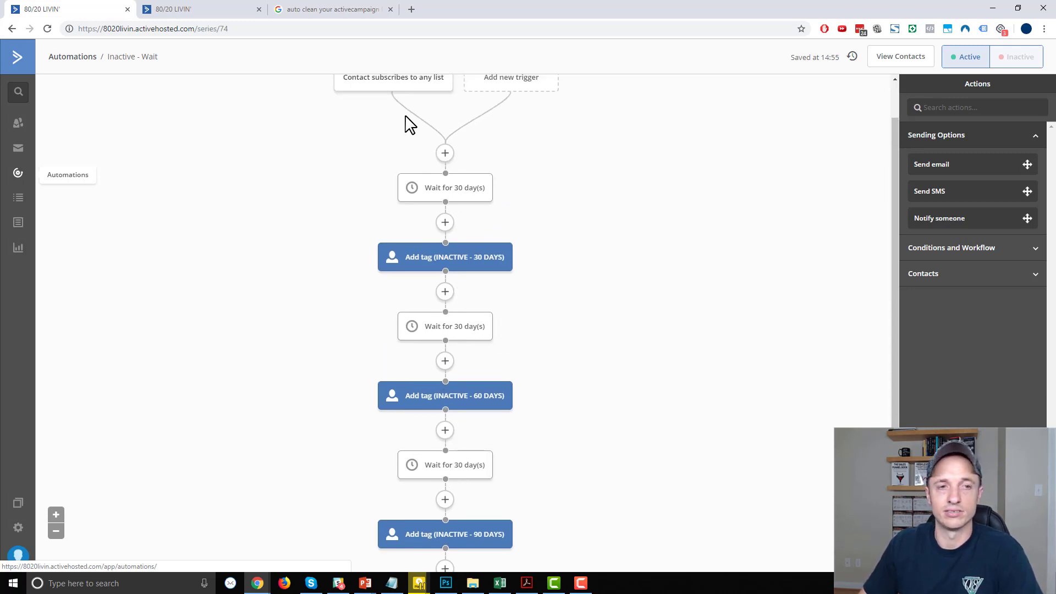
scroll(442, 330, "down", 1)
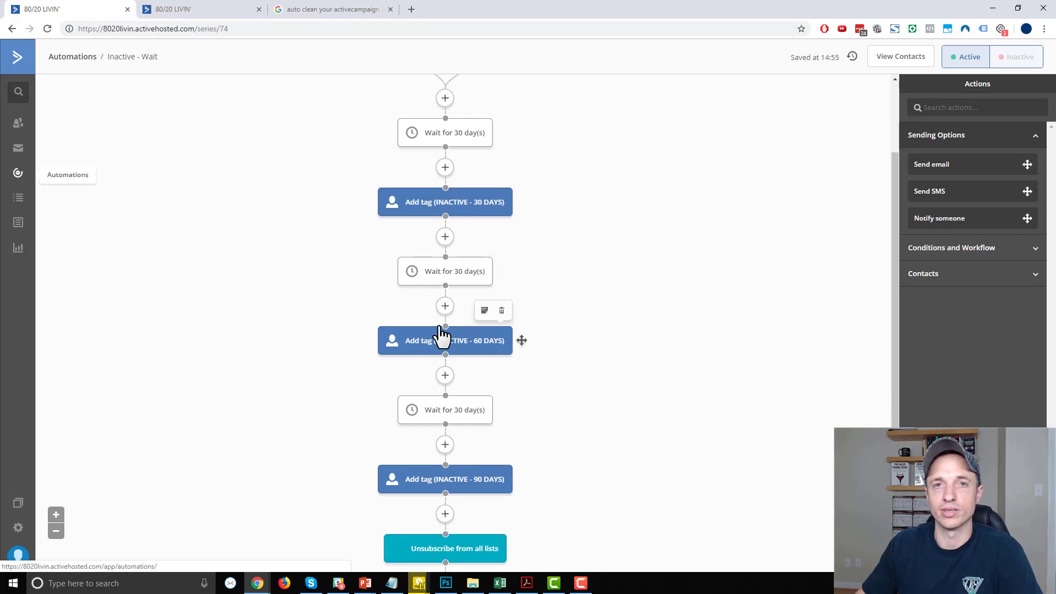
scroll(440, 325, "up", 2)
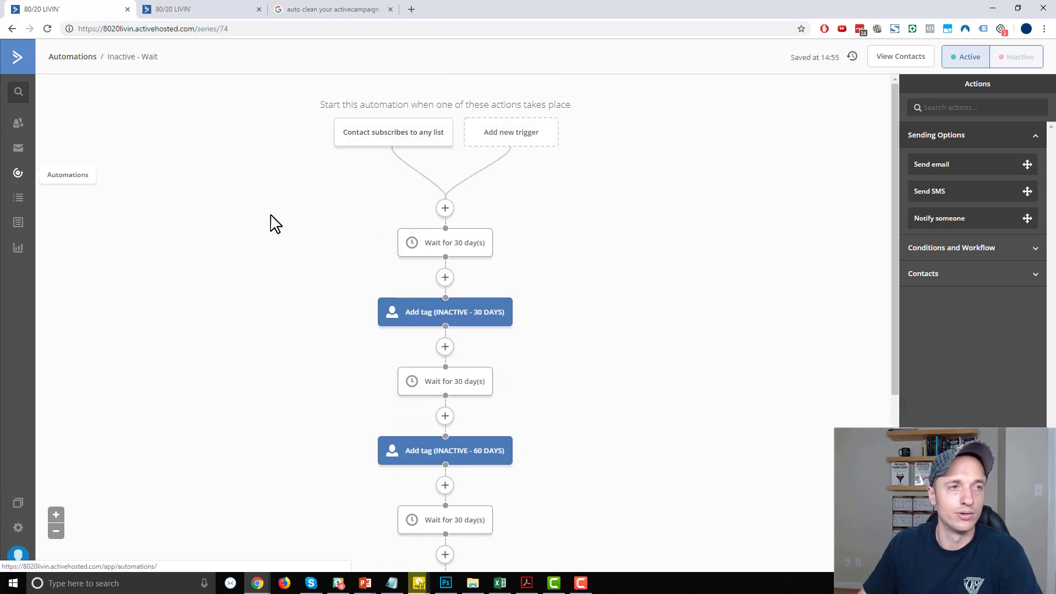
left_click(195, 8)
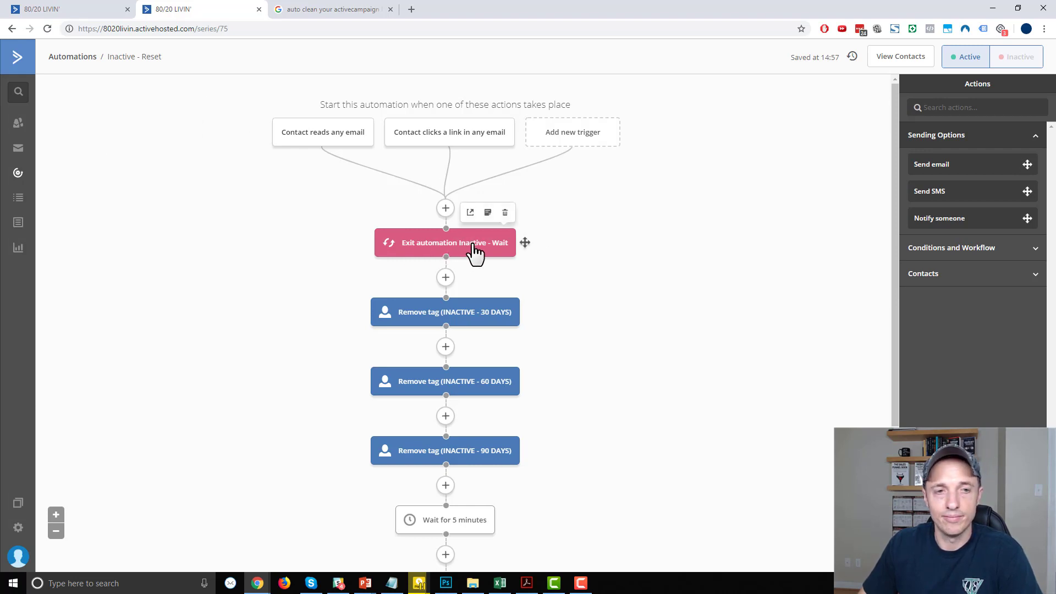
left_click(83, 9)
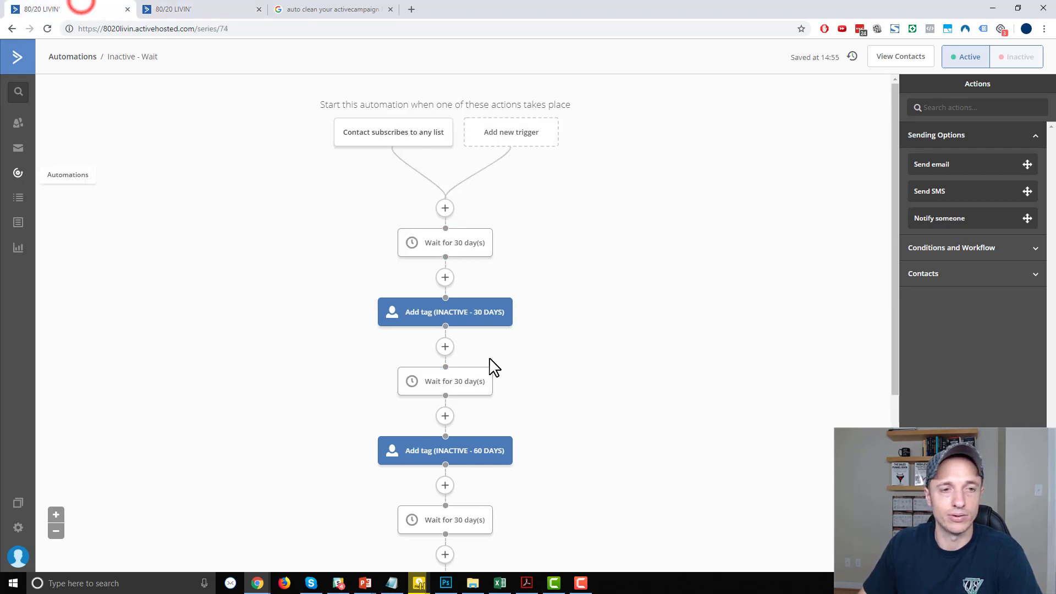
left_click(236, 9)
scroll(494, 283, "down", 1)
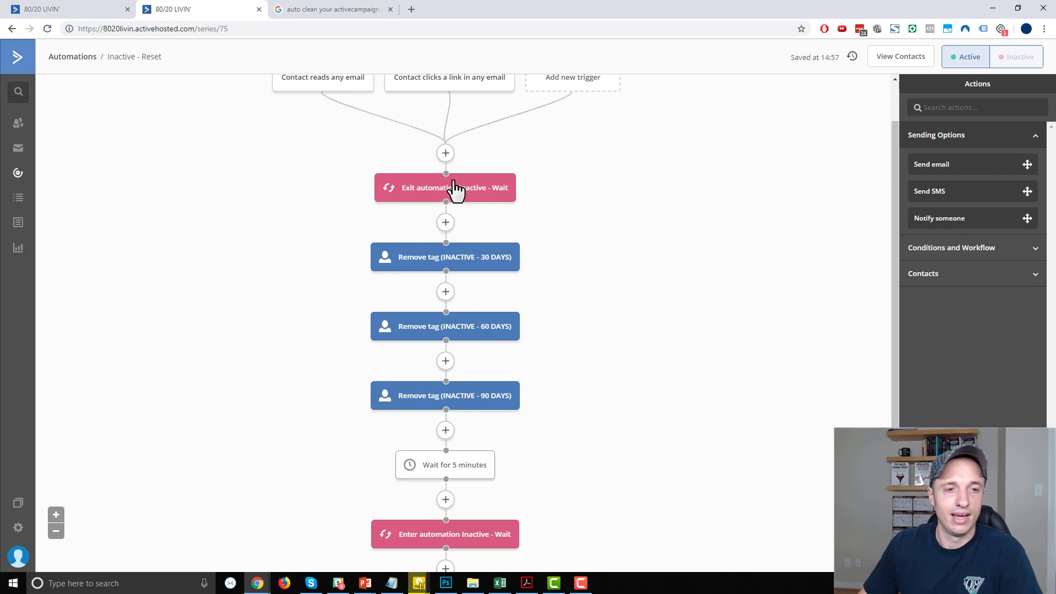
scroll(465, 235, "down", 2)
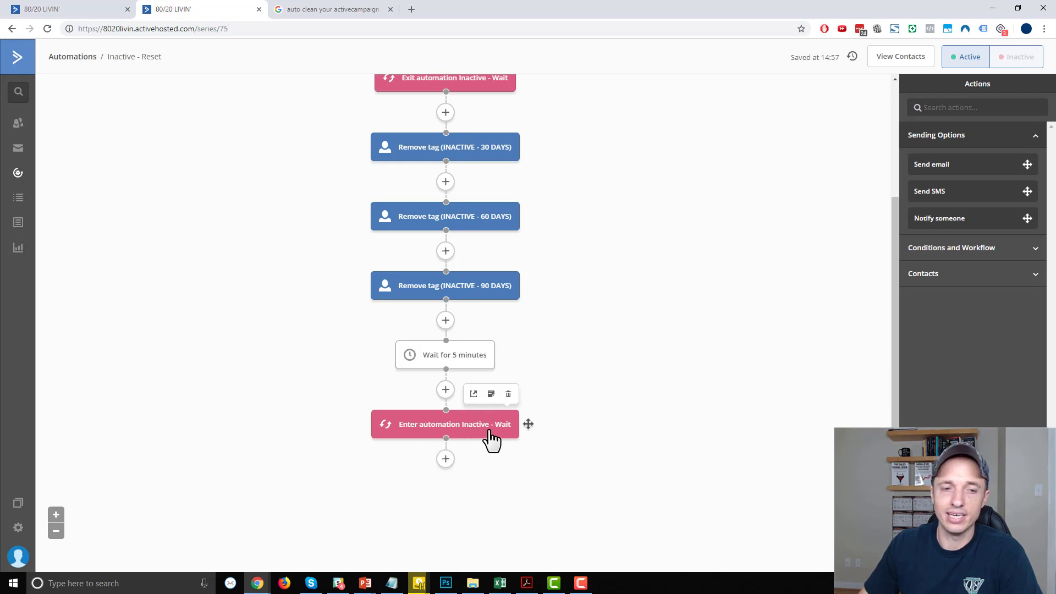
left_click(101, 9)
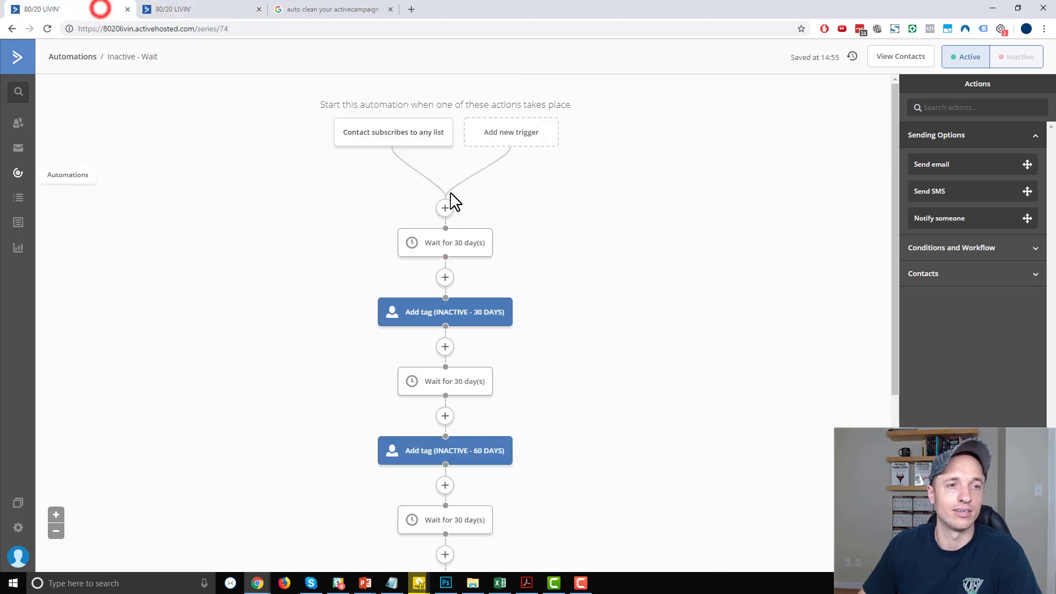